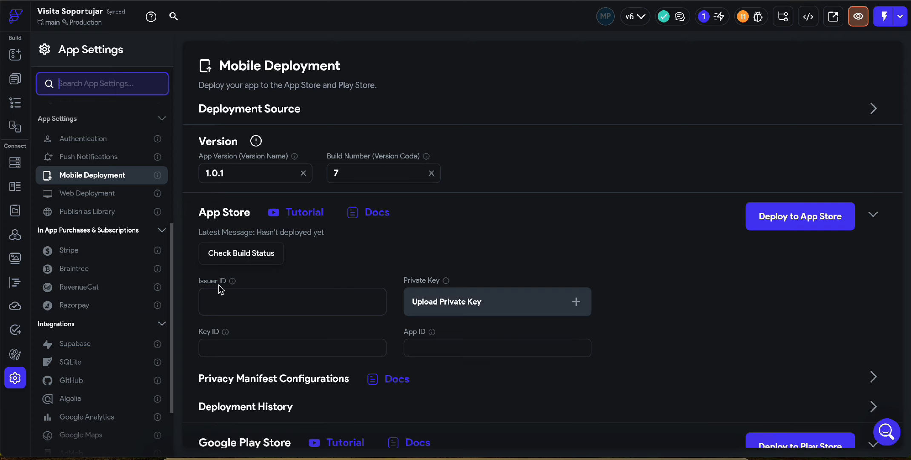
- Examine the version, App Store and Google Play Store sections of the Mobile Deployment settings
{"action": "scroll", "coordinate": [436, 258], "scroll_direction": "down", "scroll_amount": 2}
{"action": "scroll", "coordinate": [437, 260], "scroll_direction": "up", "scroll_amount": 1}
{"action": "scroll", "coordinate": [438, 262], "scroll_direction": "up", "scroll_amount": 1}
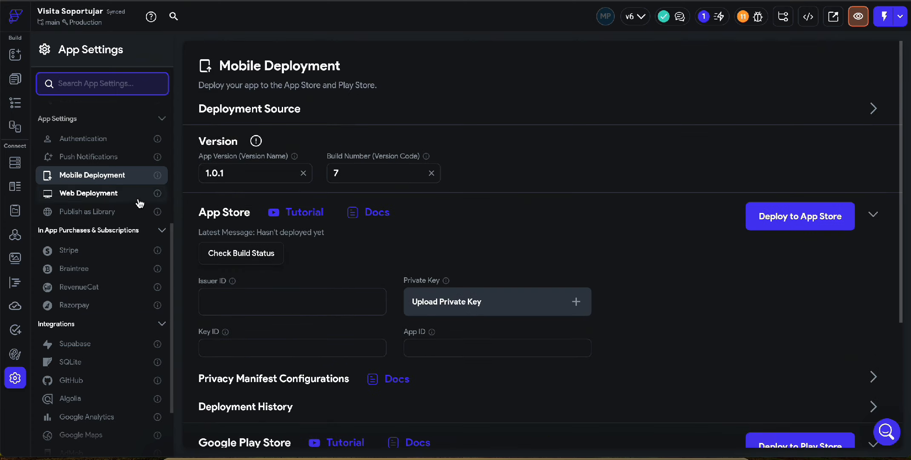
{"action": "left_click", "coordinate": [15, 381]}
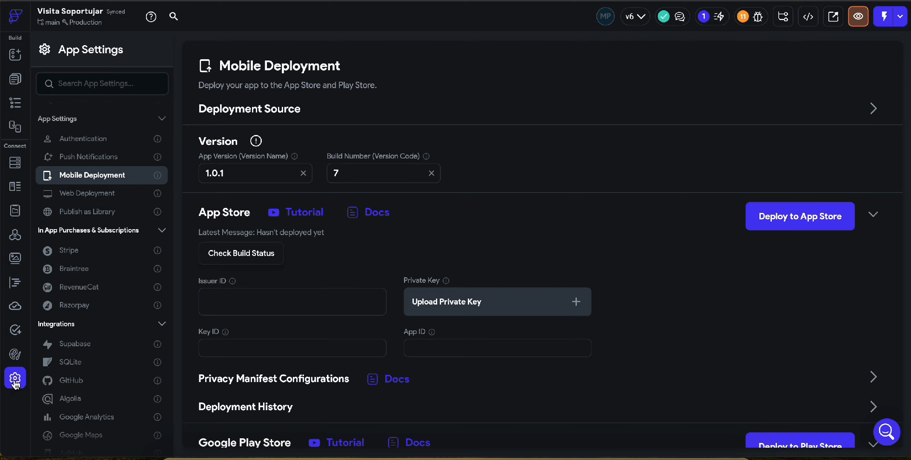
{"action": "scroll", "coordinate": [95, 148], "scroll_direction": "up", "scroll_amount": 2}
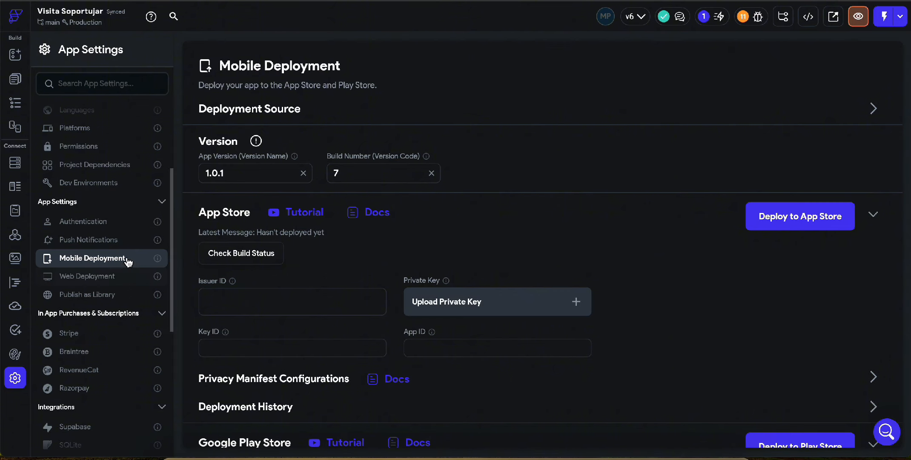
{"action": "scroll", "coordinate": [367, 249], "scroll_direction": "down", "scroll_amount": 1}
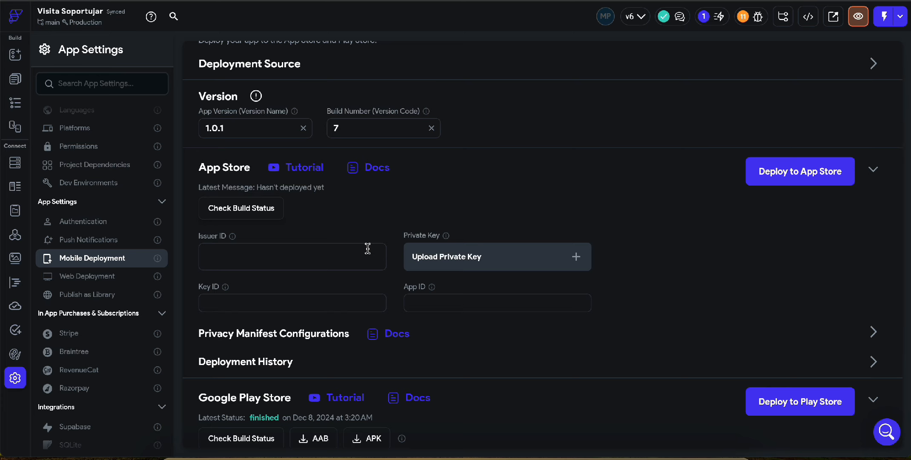
{"action": "scroll", "coordinate": [368, 250], "scroll_direction": "up", "scroll_amount": 1}
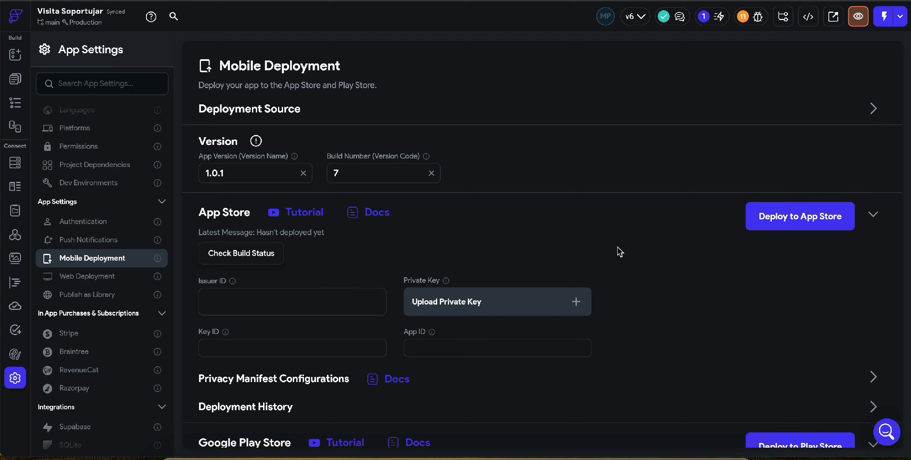
{"action": "scroll", "coordinate": [618, 247], "scroll_direction": "down", "scroll_amount": 4}
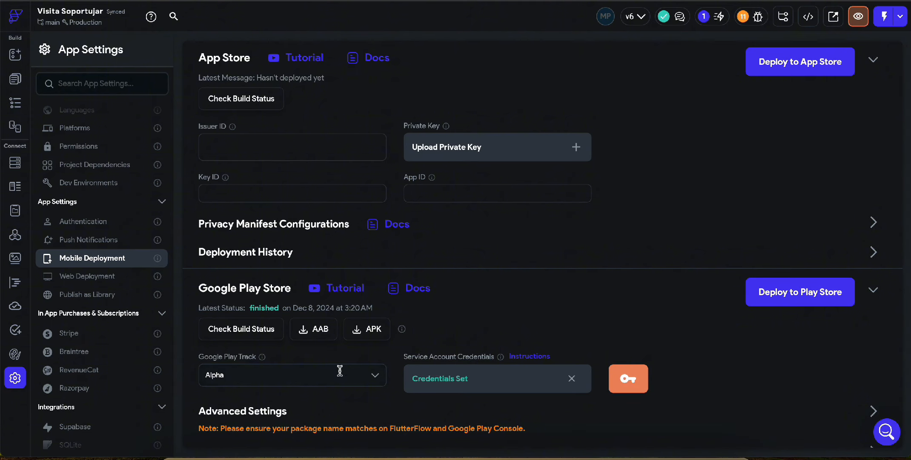
{"action": "scroll", "coordinate": [529, 263], "scroll_direction": "up", "scroll_amount": 2}
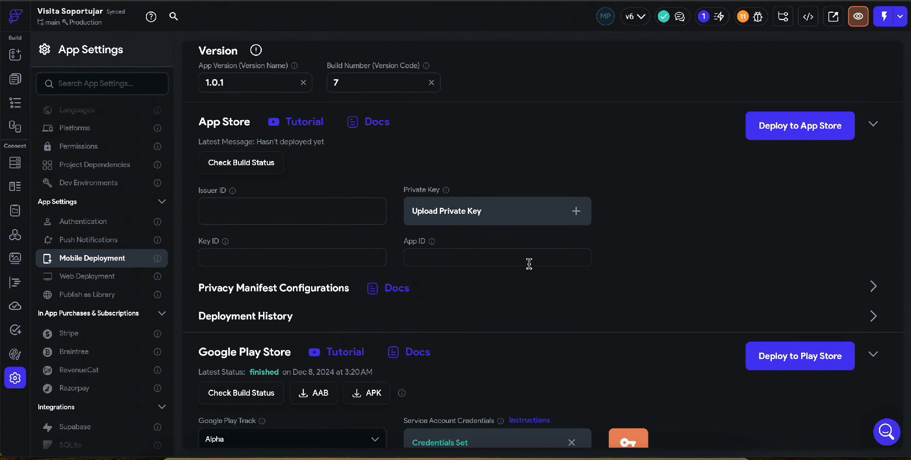
{"action": "scroll", "coordinate": [529, 264], "scroll_direction": "up", "scroll_amount": 2}
{"action": "scroll", "coordinate": [417, 377], "scroll_direction": "down", "scroll_amount": 4}
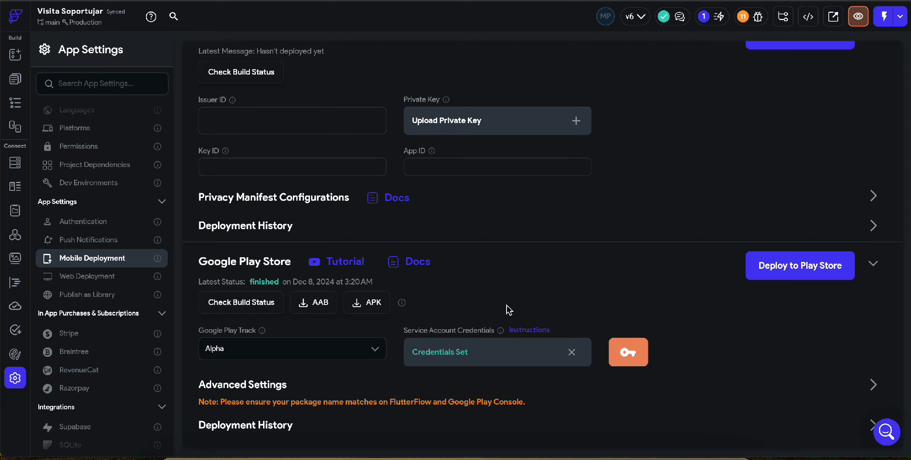
{"action": "scroll", "coordinate": [507, 305], "scroll_direction": "up", "scroll_amount": 4}
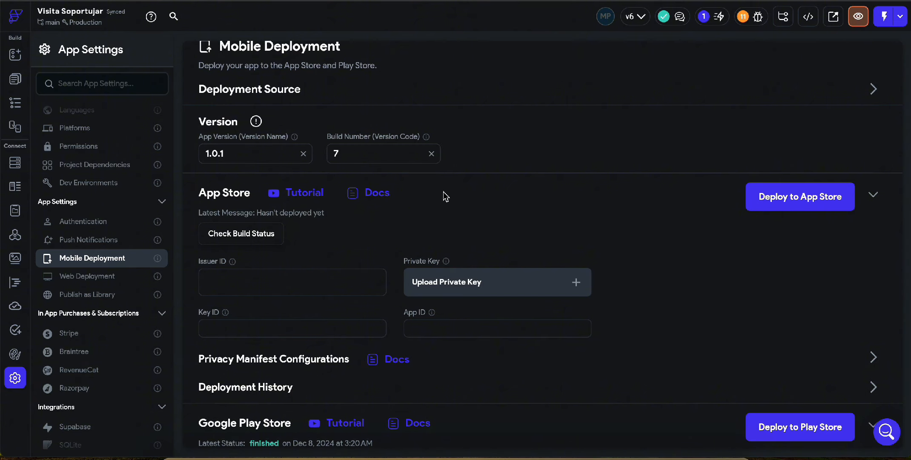
{"action": "scroll", "coordinate": [444, 192], "scroll_direction": "down", "scroll_amount": 1}
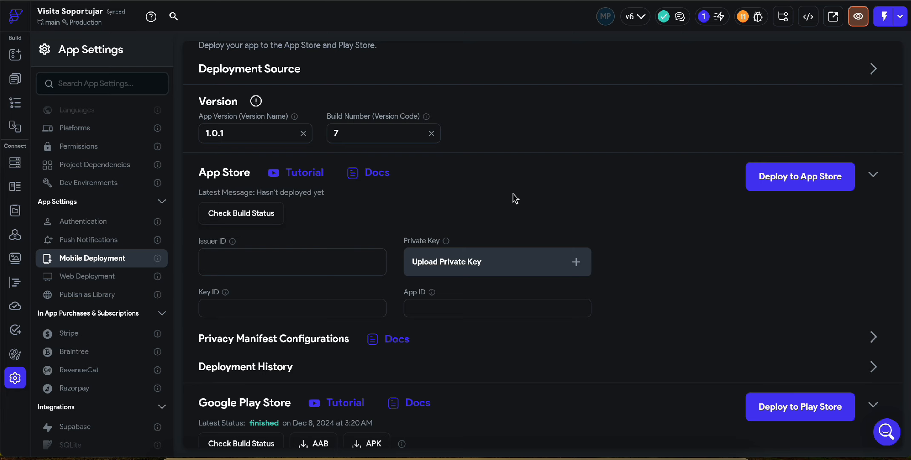
{"action": "scroll", "coordinate": [511, 204], "scroll_direction": "down", "scroll_amount": 3}
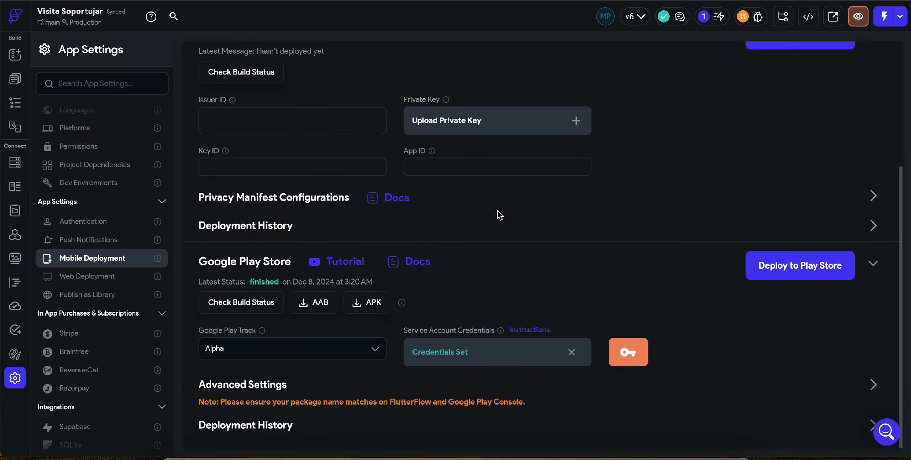
- Review the available Google Play Track options, and check the app's build number alongside them
{"action": "left_click", "coordinate": [285, 349]}
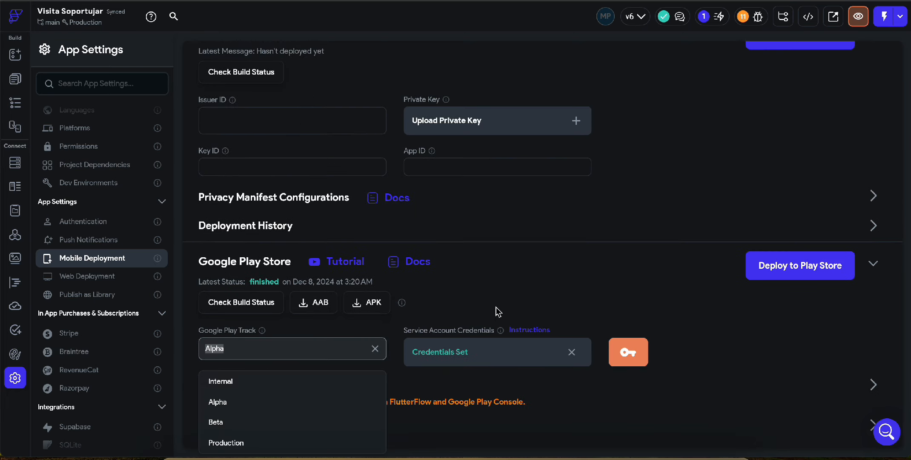
{"action": "left_click", "coordinate": [490, 259]}
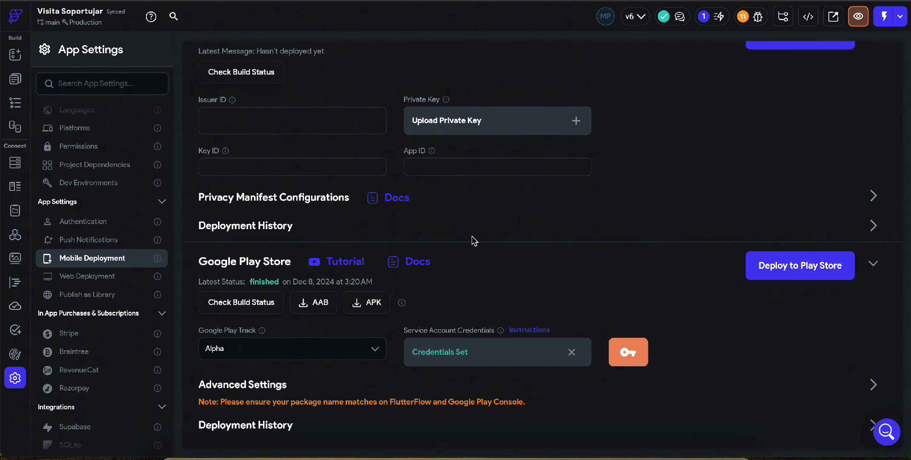
{"action": "left_click", "coordinate": [321, 353]}
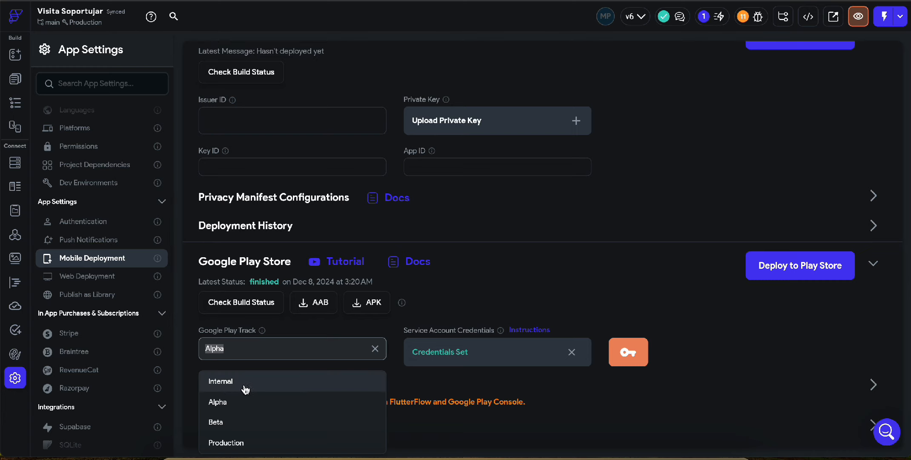
{"action": "left_click", "coordinate": [498, 276]}
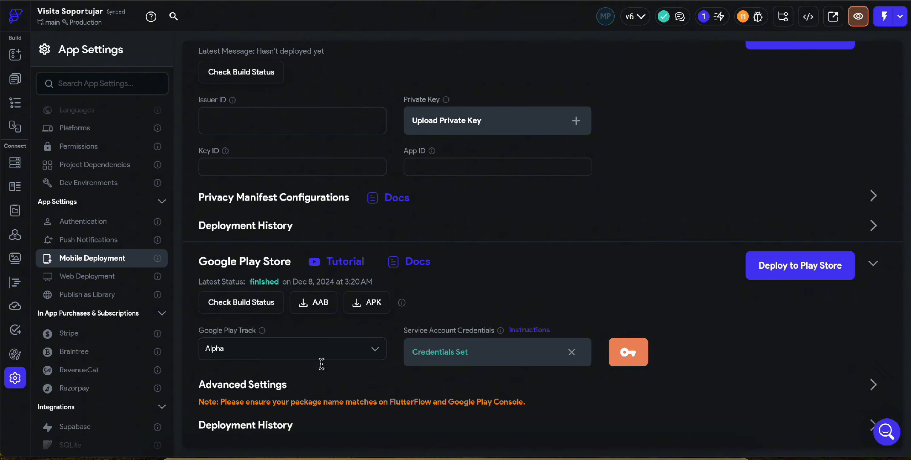
{"action": "left_click", "coordinate": [276, 355]}
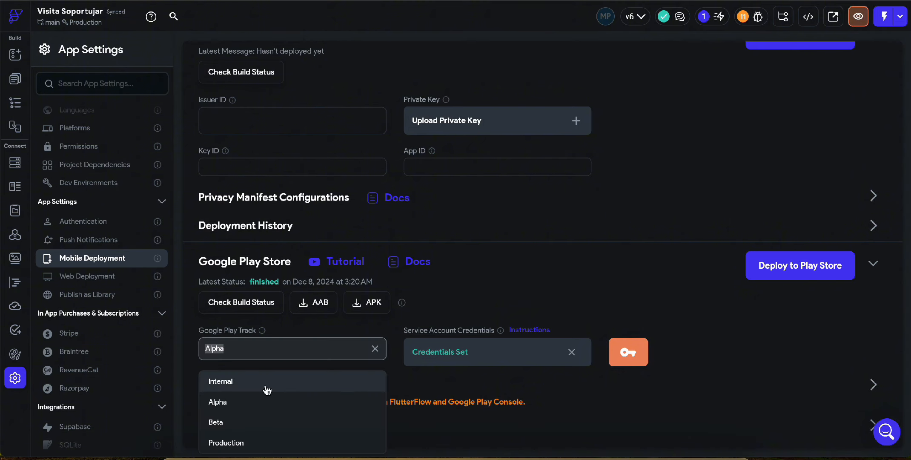
{"action": "left_click", "coordinate": [546, 234]}
{"action": "scroll", "coordinate": [512, 233], "scroll_direction": "up", "scroll_amount": 4}
{"action": "left_click", "coordinate": [353, 175]}
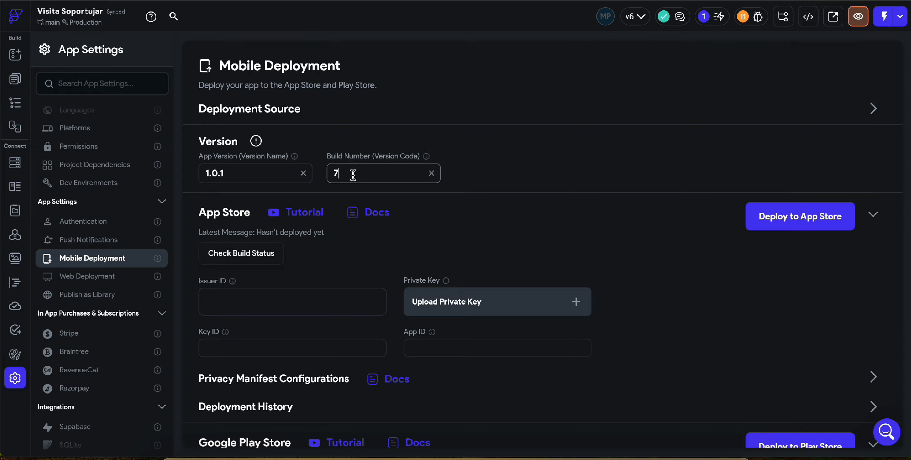
{"action": "scroll", "coordinate": [353, 174], "scroll_direction": "down", "scroll_amount": 4}
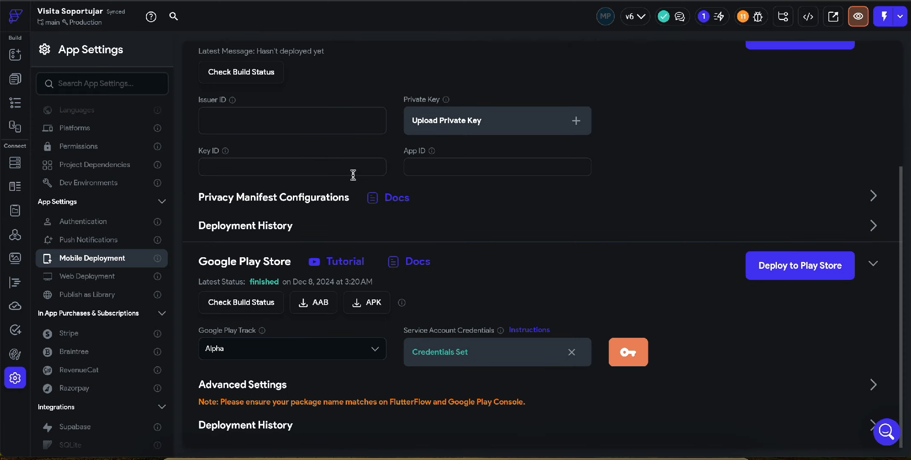
{"action": "left_click", "coordinate": [265, 354]}
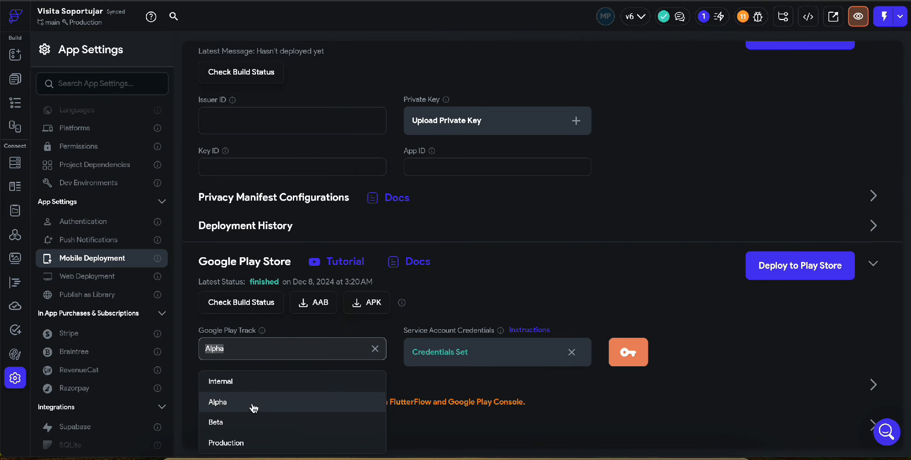
{"action": "left_click", "coordinate": [471, 272]}
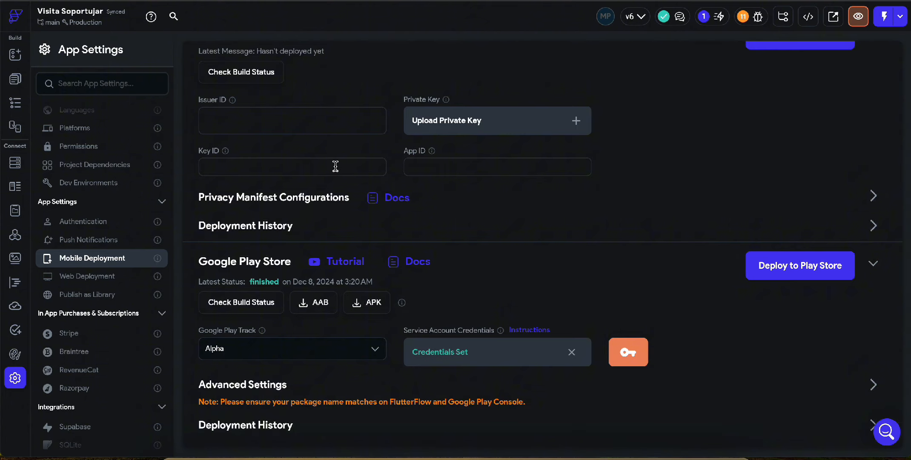
- Examine the Build Number (Version Code) field, and recheck the track selection and build status area for the Google Play Store
{"action": "scroll", "coordinate": [336, 166], "scroll_direction": "up", "scroll_amount": 4}
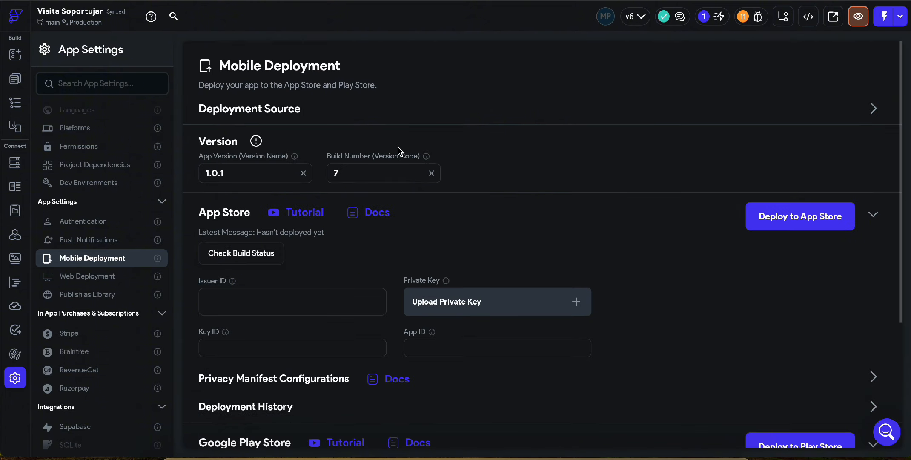
{"action": "left_click", "coordinate": [332, 173]}
{"action": "left_click", "coordinate": [362, 173]}
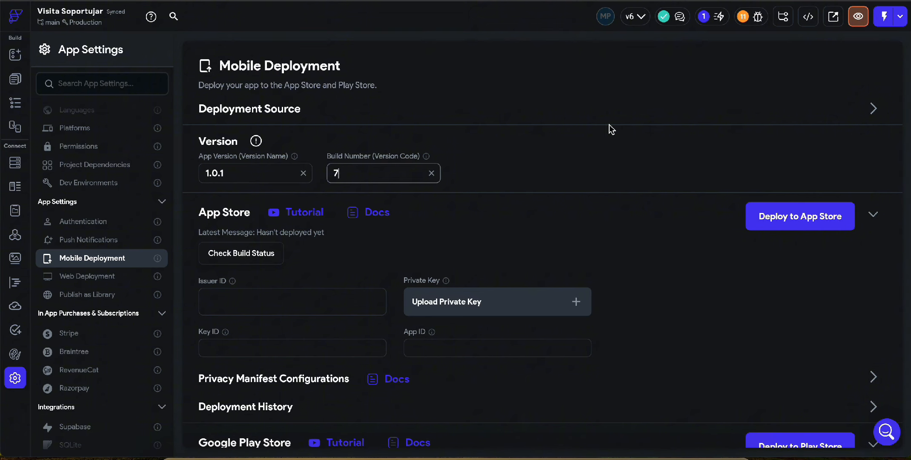
{"action": "scroll", "coordinate": [609, 125], "scroll_direction": "down", "scroll_amount": 3}
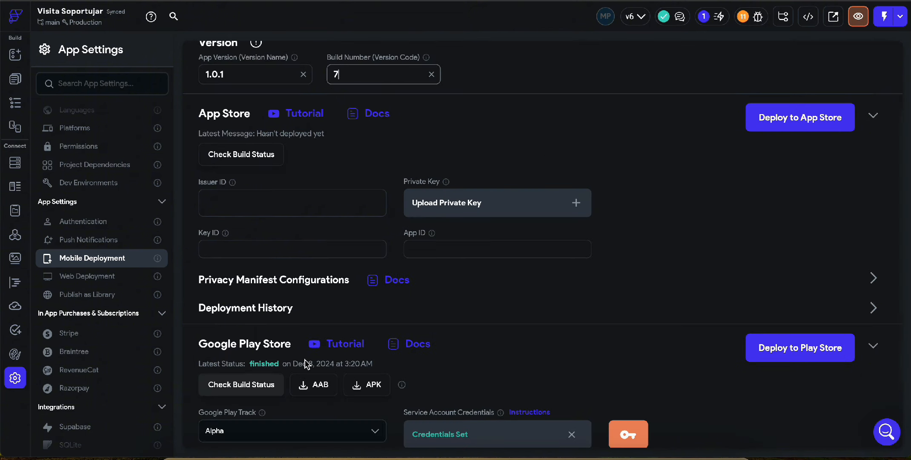
{"action": "scroll", "coordinate": [346, 340], "scroll_direction": "down", "scroll_amount": 2}
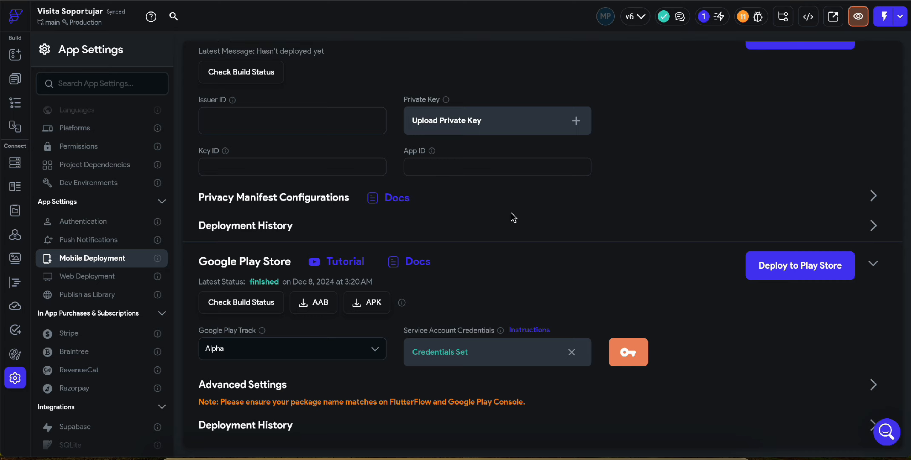
{"action": "left_click", "coordinate": [313, 348]}
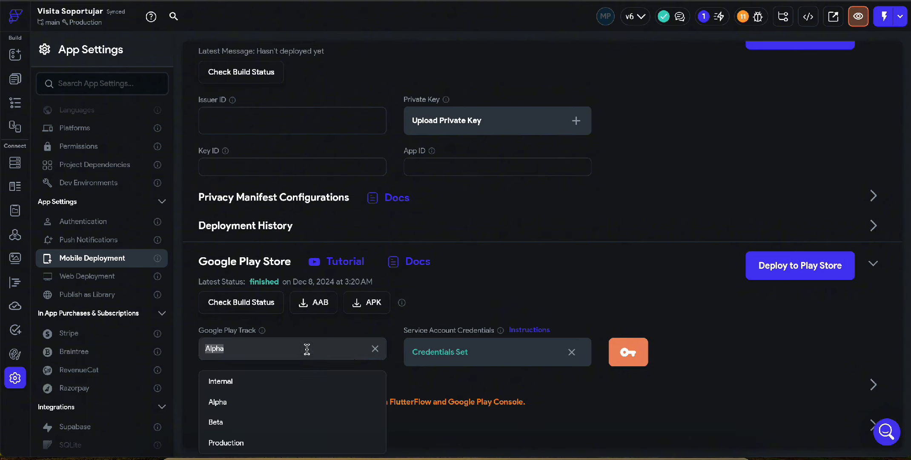
{"action": "left_click", "coordinate": [443, 294]}
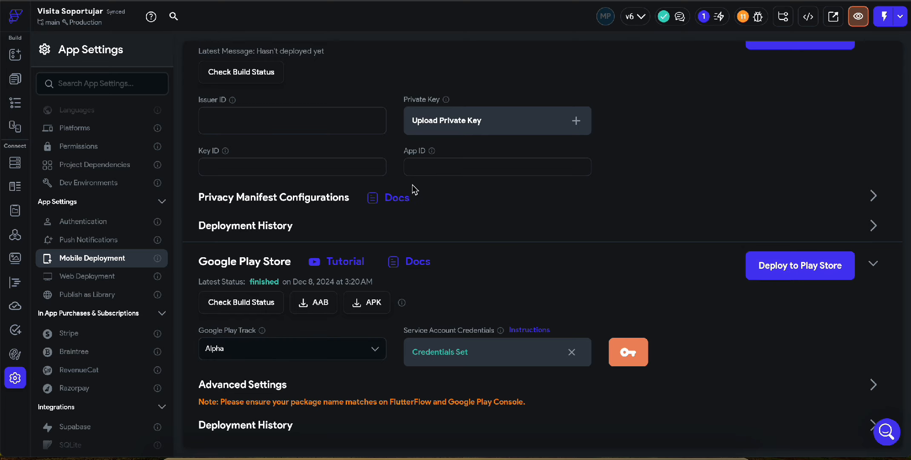
{"action": "scroll", "coordinate": [592, 181], "scroll_direction": "up", "scroll_amount": 5}
{"action": "left_click_drag", "start_coordinate": [335, 173], "coordinate": [389, 173]}
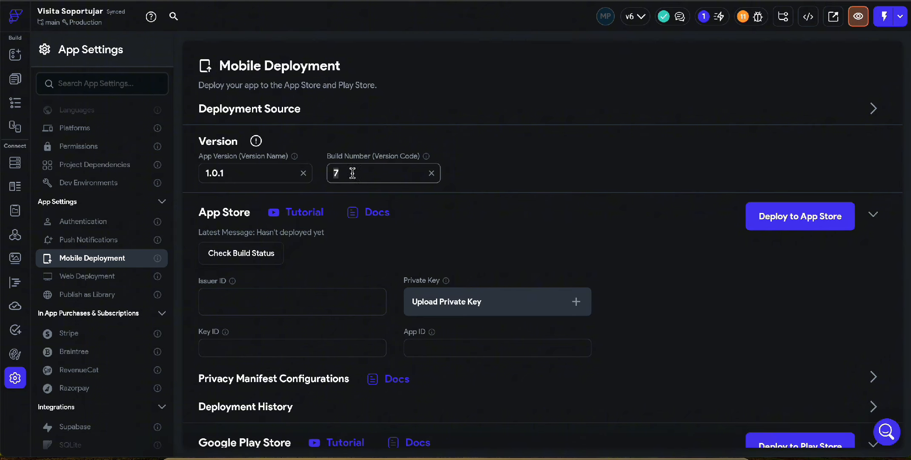
{"action": "left_click", "coordinate": [352, 173]}
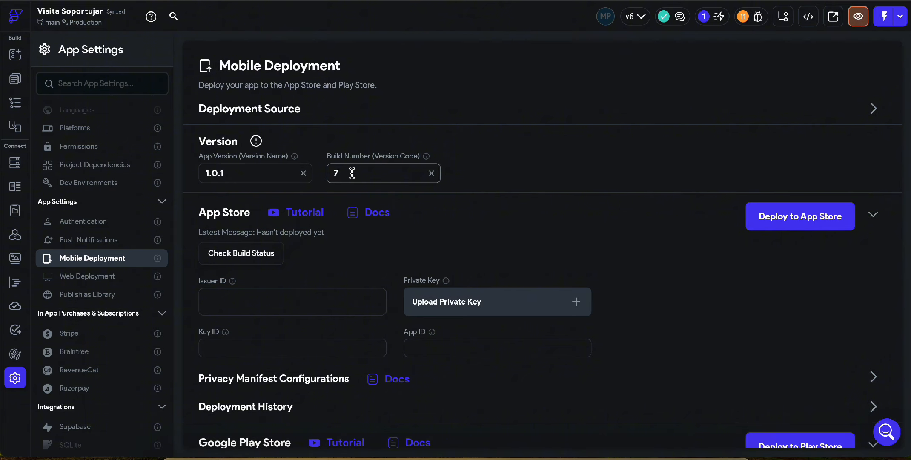
{"action": "left_click", "coordinate": [407, 145]}
{"action": "scroll", "coordinate": [447, 273], "scroll_direction": "down", "scroll_amount": 4}
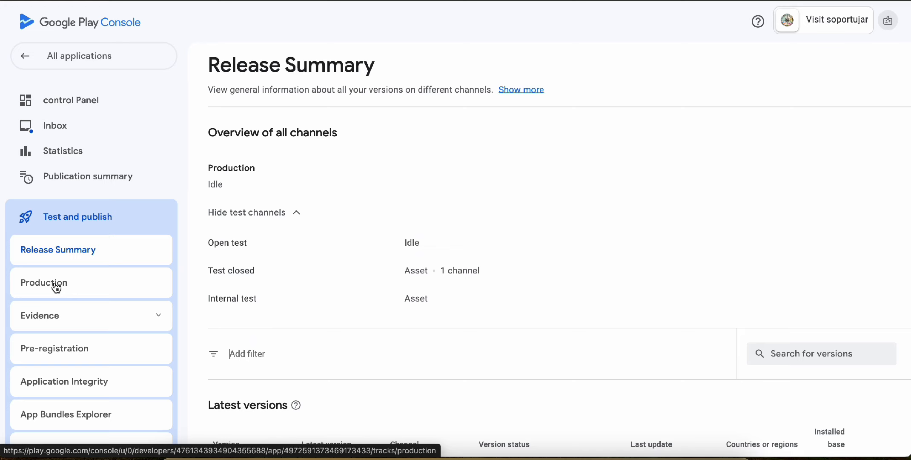
- In Google Play Console, view the Open test page and the Closed Test - Alpha channel on the Test closed page
{"action": "left_click", "coordinate": [65, 317]}
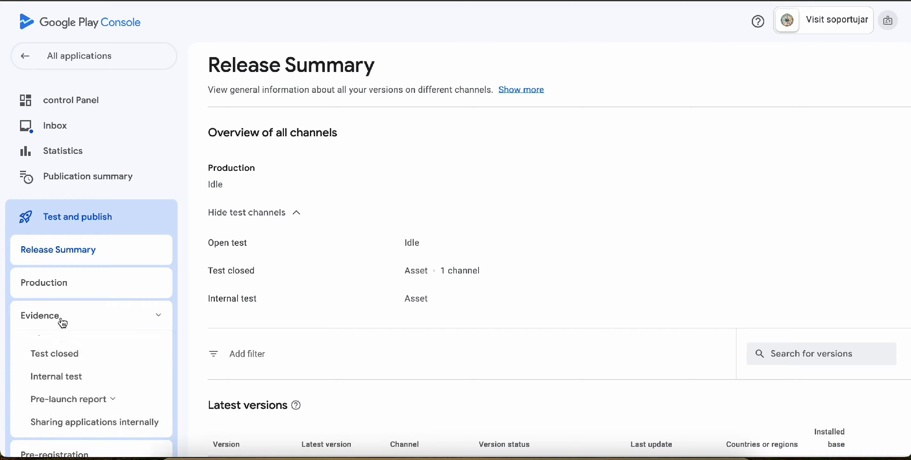
{"action": "scroll", "coordinate": [85, 319], "scroll_direction": "down", "scroll_amount": 2}
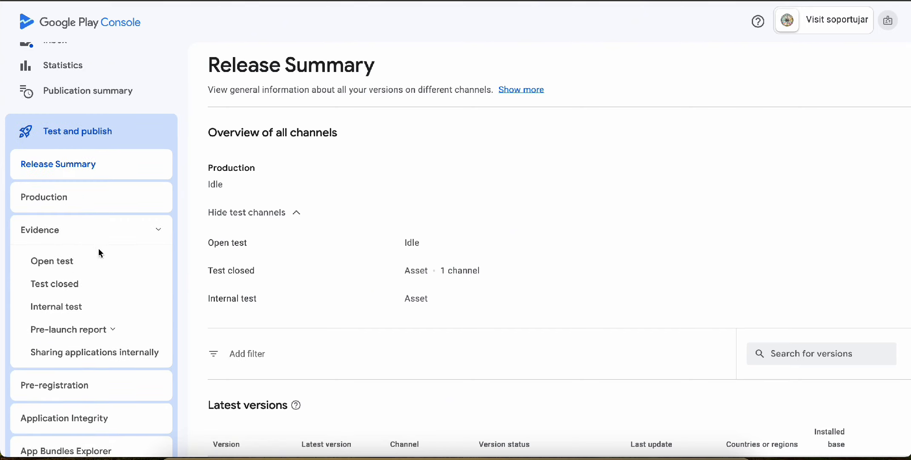
{"action": "scroll", "coordinate": [74, 281], "scroll_direction": "down", "scroll_amount": 1}
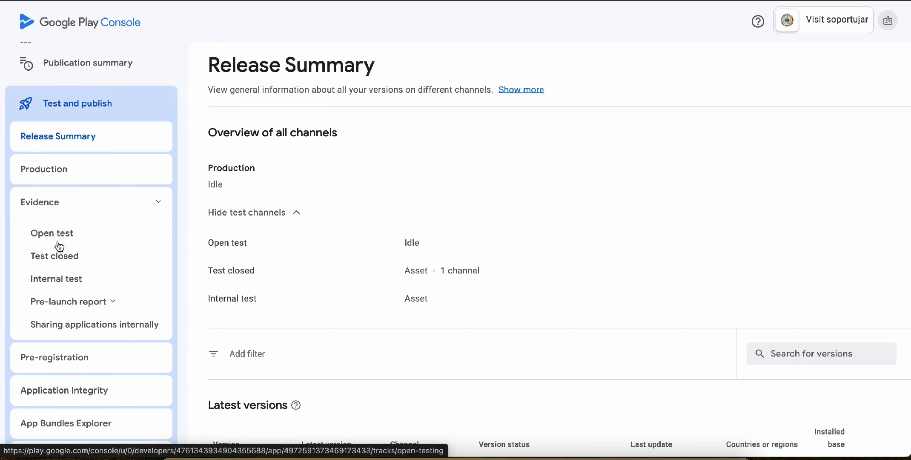
{"action": "left_click", "coordinate": [62, 241]}
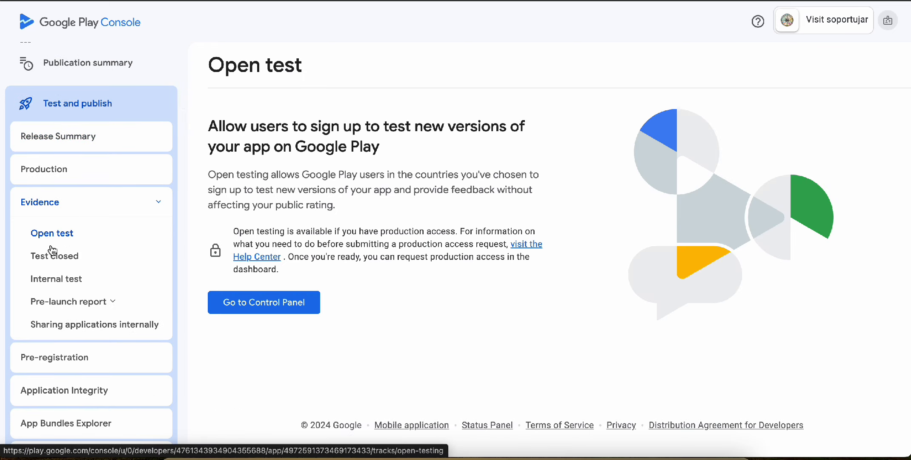
{"action": "left_click", "coordinate": [52, 255]}
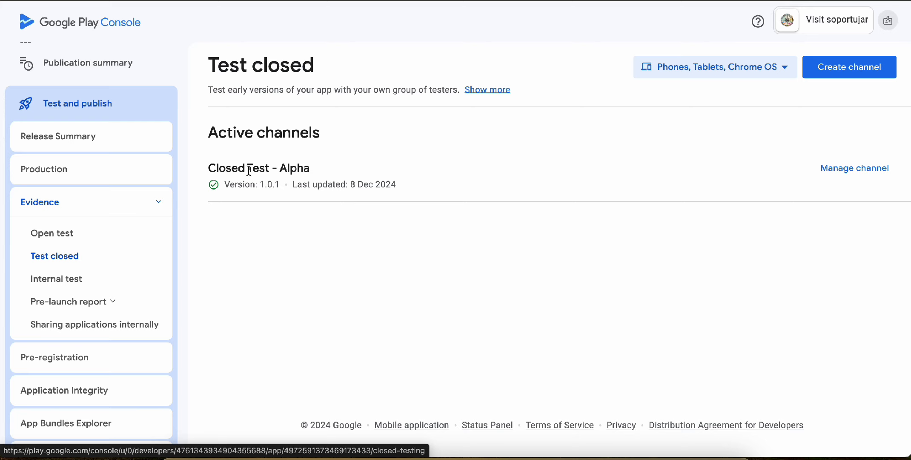
{"action": "mouse_move", "coordinate": [211, 167]}
{"action": "left_mouse_down"}
{"action": "mouse_move", "coordinate": [310, 166]}
{"action": "mouse_move", "coordinate": [205, 168]}
{"action": "left_mouse_up"}
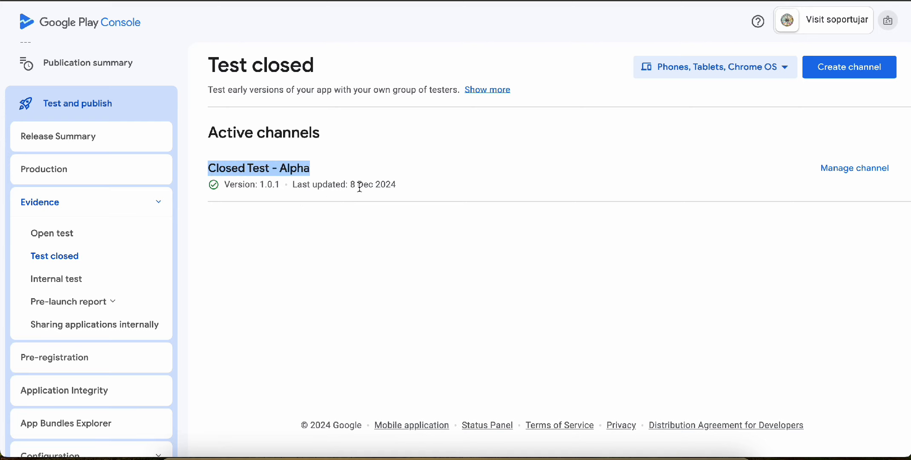
- Check the Closed Test - Alpha channel's last update date, open its management page, and view the promotion options for its version
{"action": "left_click_drag", "start_coordinate": [409, 184], "coordinate": [350, 187]}
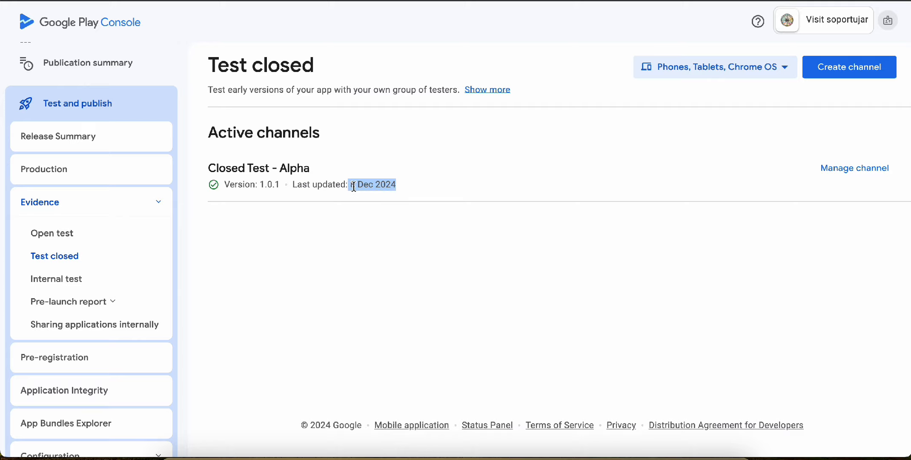
{"action": "left_click", "coordinate": [350, 186]}
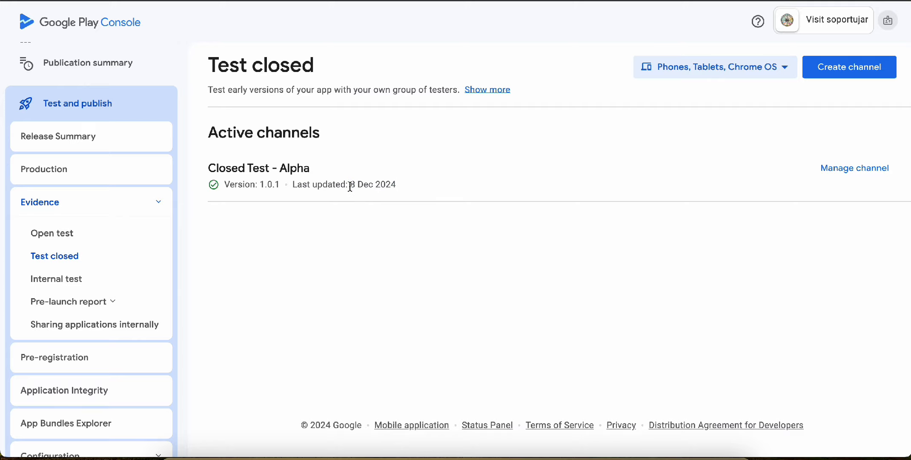
{"action": "left_click", "coordinate": [856, 170]}
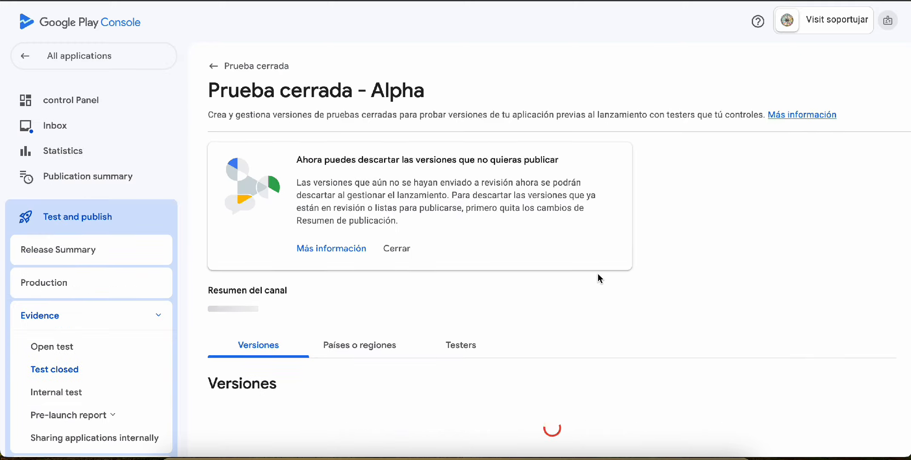
{"action": "scroll", "coordinate": [598, 275], "scroll_direction": "down", "scroll_amount": 3}
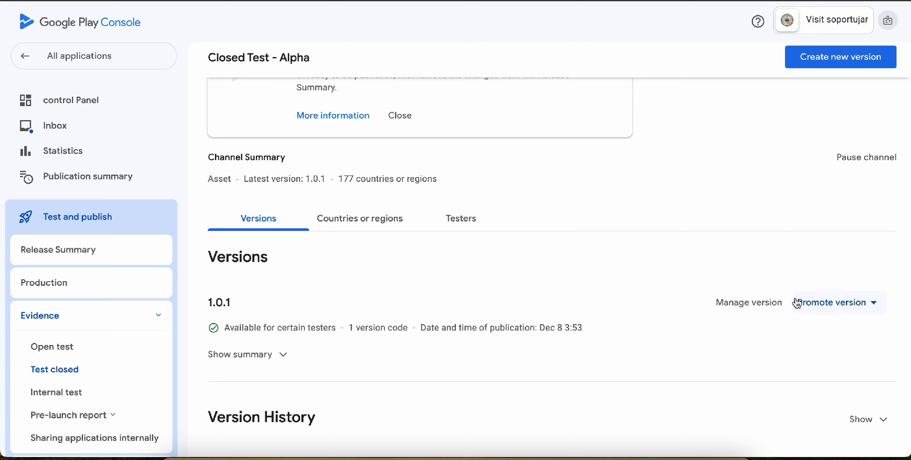
{"action": "scroll", "coordinate": [776, 315], "scroll_direction": "down", "scroll_amount": 2}
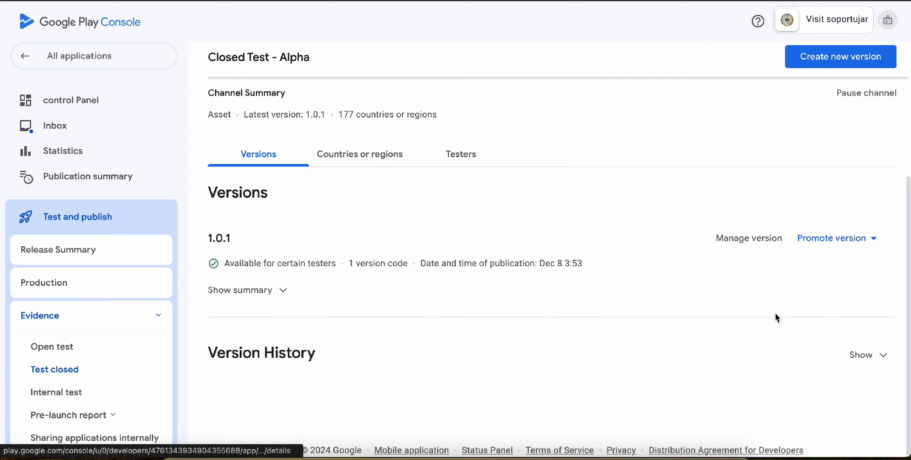
{"action": "left_click", "coordinate": [831, 247]}
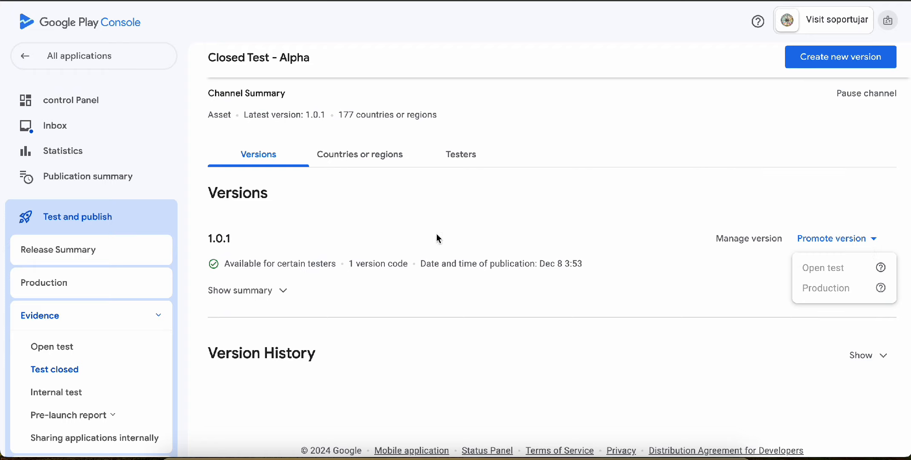
- Open the app's control panel and examine the Production section's requirements for requesting production access
{"action": "left_click", "coordinate": [49, 104]}
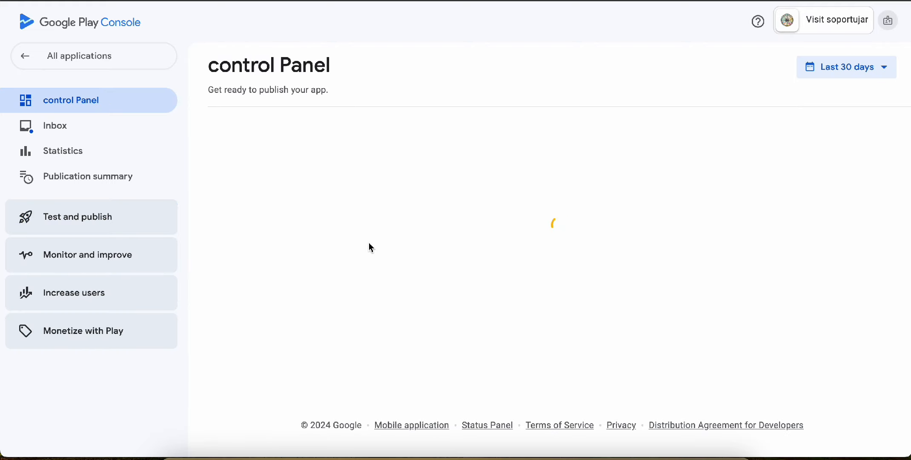
{"action": "scroll", "coordinate": [369, 242], "scroll_direction": "down", "scroll_amount": 5}
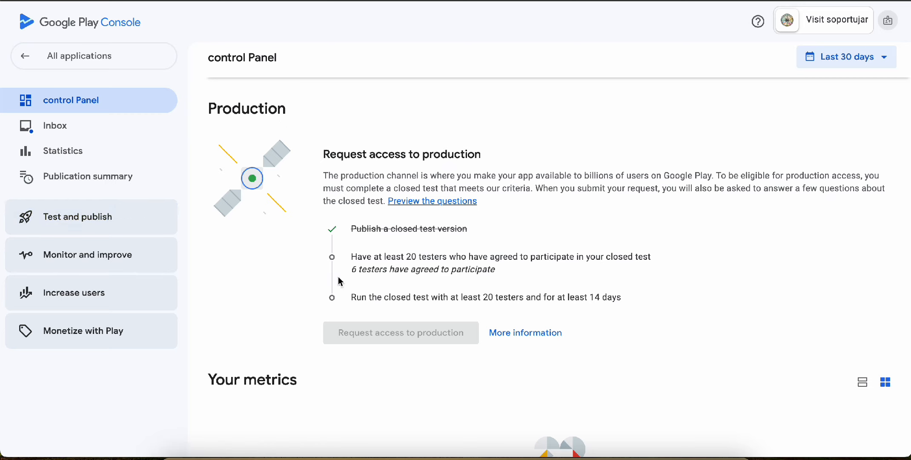
{"action": "left_click_drag", "start_coordinate": [207, 108], "coordinate": [336, 112]}
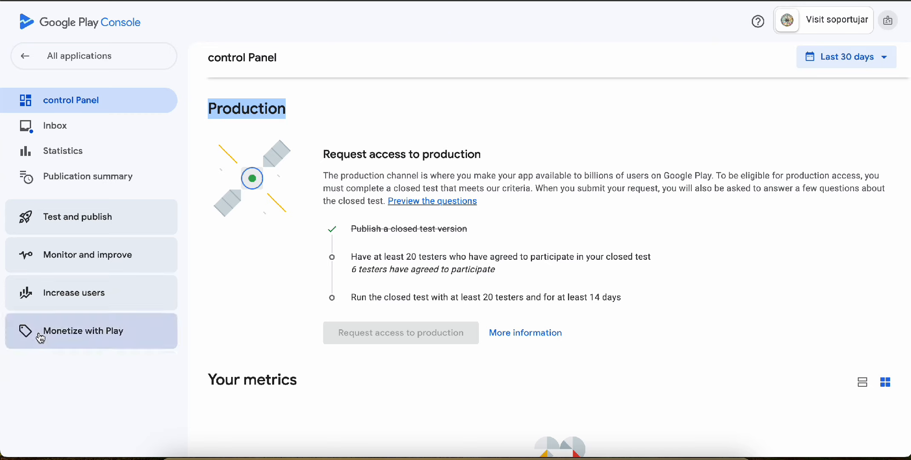
- Return to the Closed Test - Alpha channel's management page and examine its version's tester availability and publication details
{"action": "left_click", "coordinate": [86, 225]}
{"action": "scroll", "coordinate": [82, 302], "scroll_direction": "down", "scroll_amount": 1}
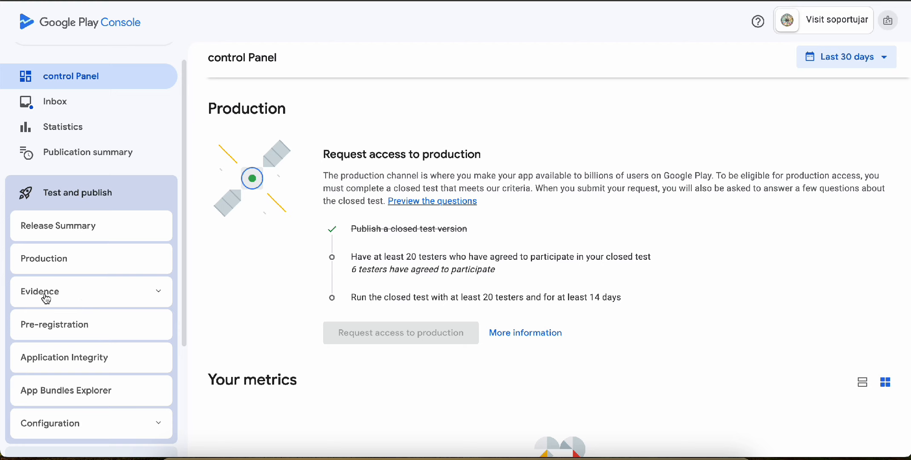
{"action": "left_click", "coordinate": [79, 296]}
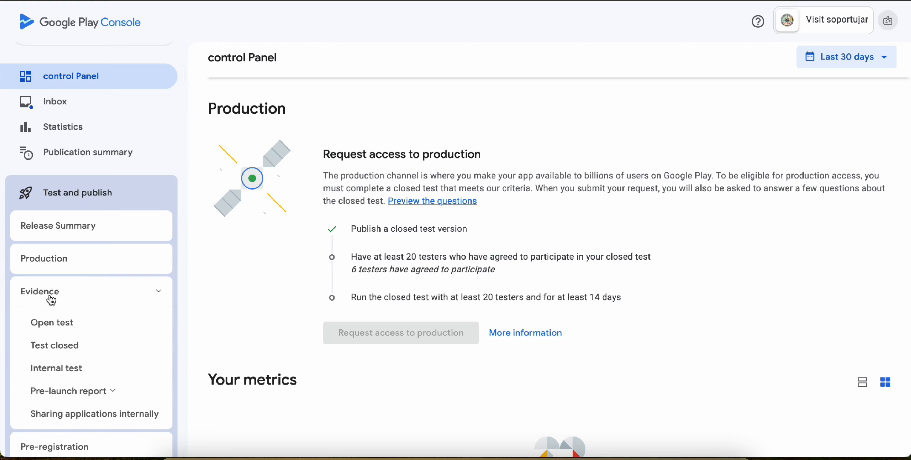
{"action": "left_click", "coordinate": [56, 348]}
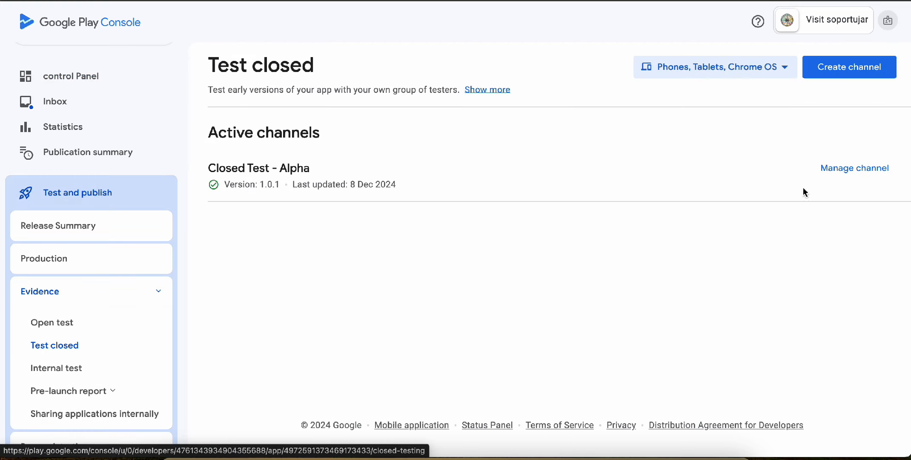
{"action": "left_click", "coordinate": [856, 163]}
{"action": "scroll", "coordinate": [540, 234], "scroll_direction": "down", "scroll_amount": 2}
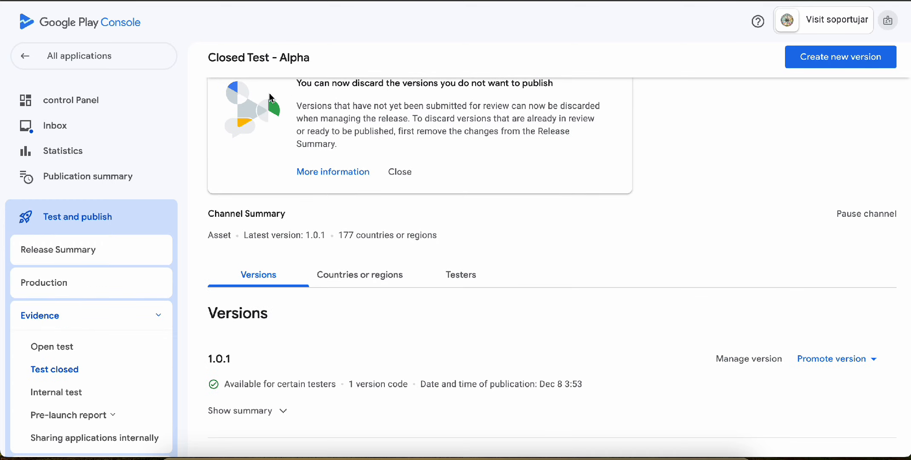
{"action": "scroll", "coordinate": [466, 204], "scroll_direction": "down", "scroll_amount": 2}
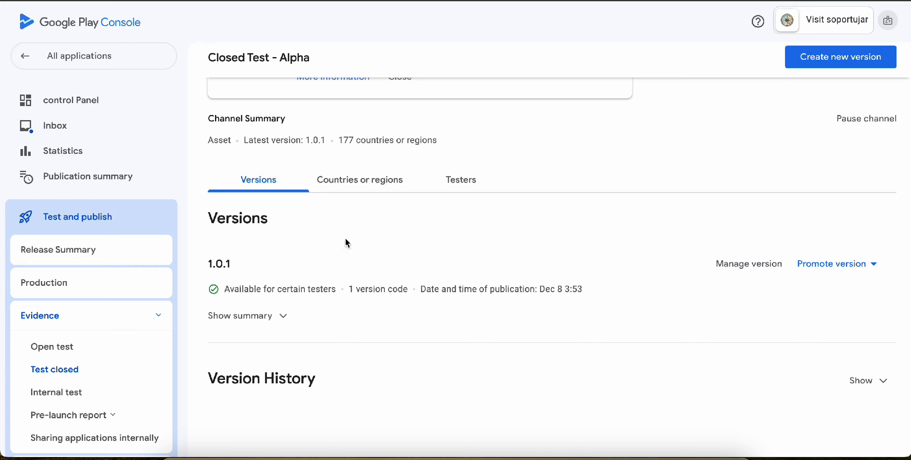
{"action": "left_click_drag", "start_coordinate": [216, 57], "coordinate": [279, 57]}
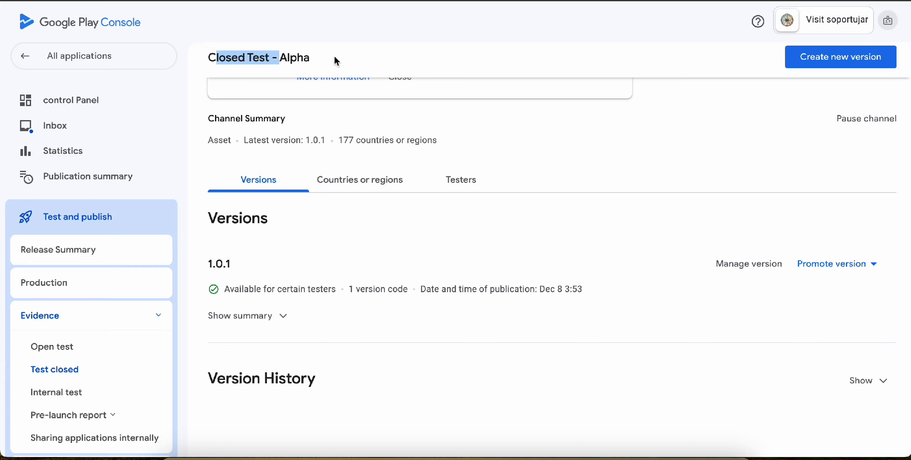
{"action": "left_click", "coordinate": [335, 61]}
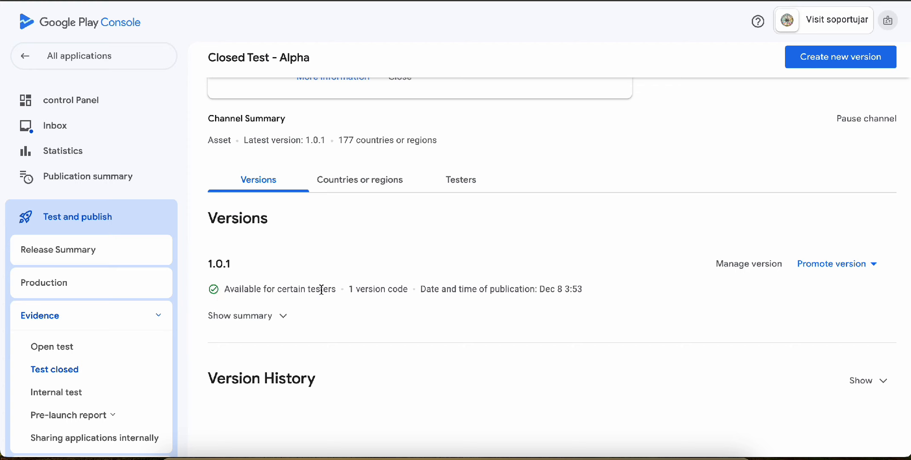
{"action": "left_click_drag", "start_coordinate": [332, 290], "coordinate": [239, 289]}
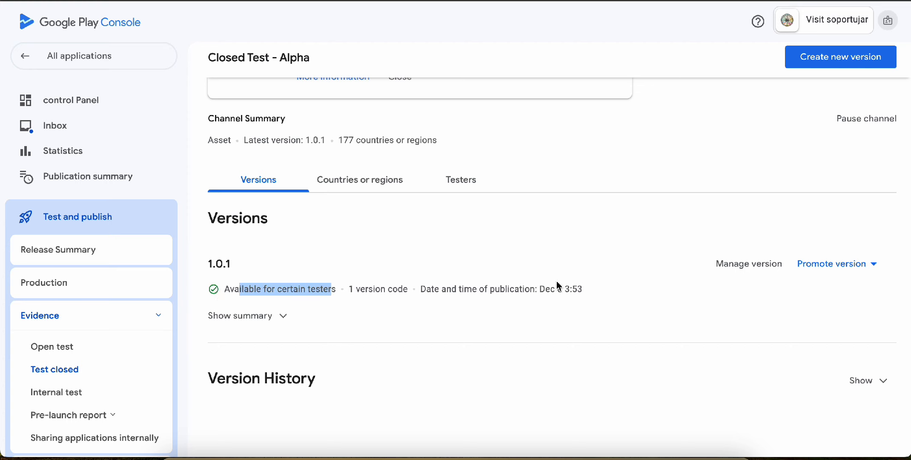
{"action": "scroll", "coordinate": [570, 291], "scroll_direction": "down", "scroll_amount": 1}
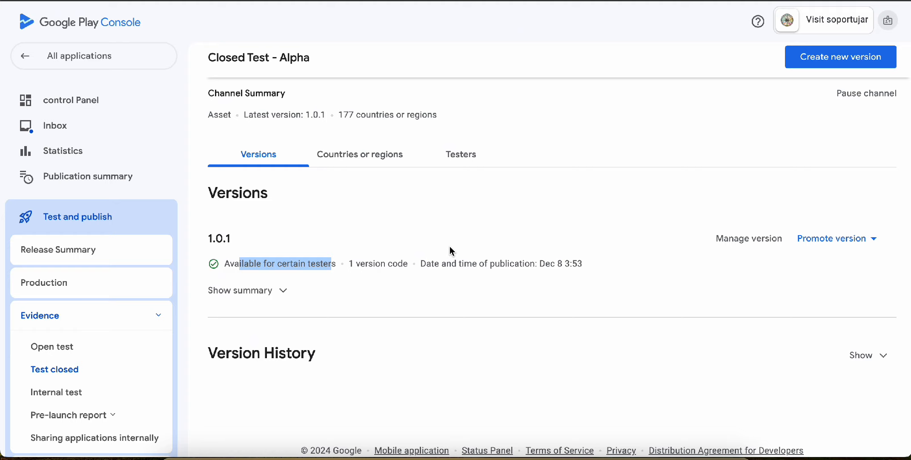
- View the Alpha channel's tester settings, including the email lists that grant access to the test
{"action": "left_click", "coordinate": [461, 154]}
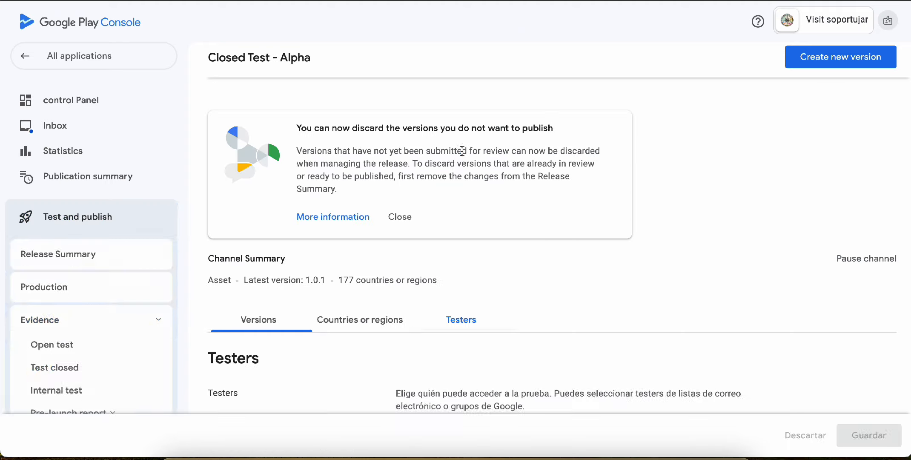
{"action": "scroll", "coordinate": [445, 308], "scroll_direction": "down", "scroll_amount": 2}
{"action": "scroll", "coordinate": [447, 311], "scroll_direction": "down", "scroll_amount": 3}
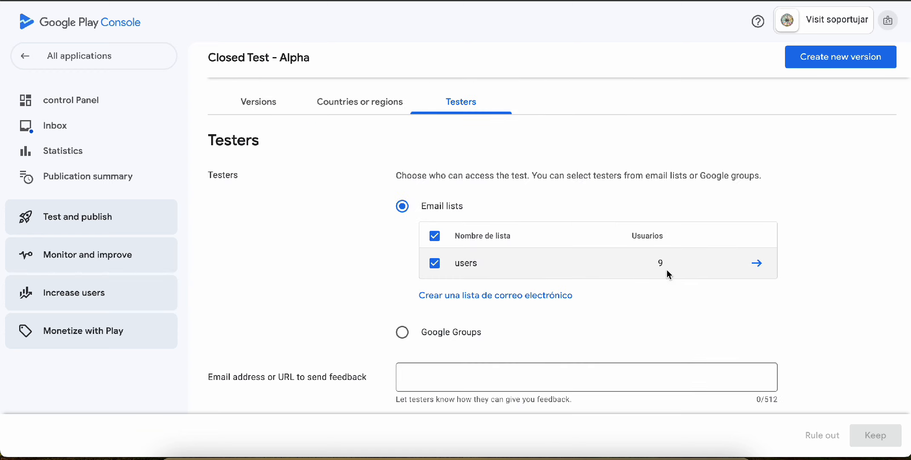
{"action": "scroll", "coordinate": [410, 194], "scroll_direction": "up", "scroll_amount": 1}
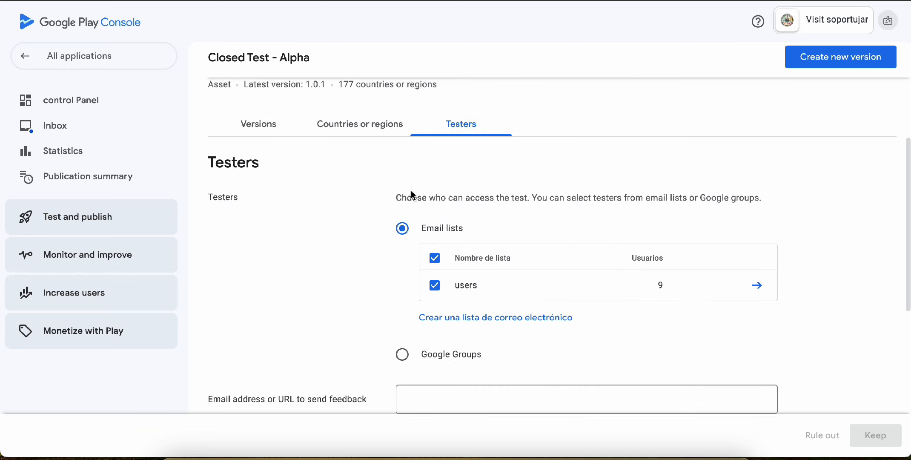
- Go back to the control panel and examine the closed test publishing and tester participation requirements for production access
{"action": "left_click", "coordinate": [71, 100]}
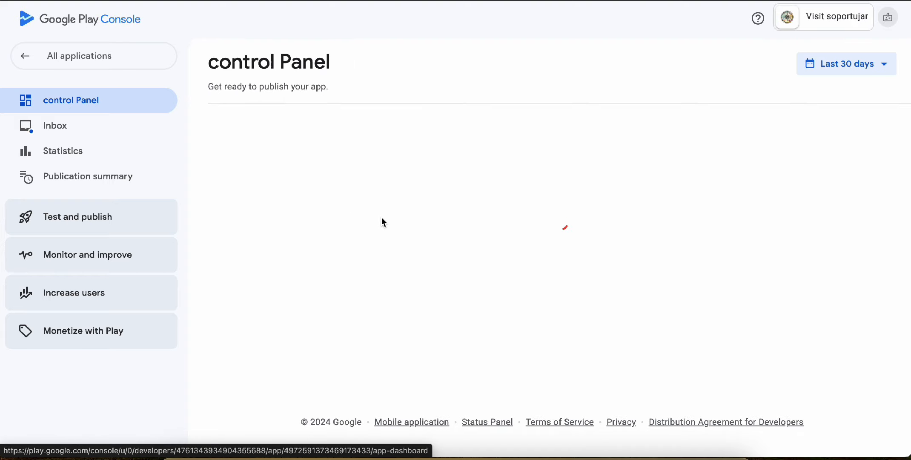
{"action": "scroll", "coordinate": [382, 217], "scroll_direction": "down", "scroll_amount": 8}
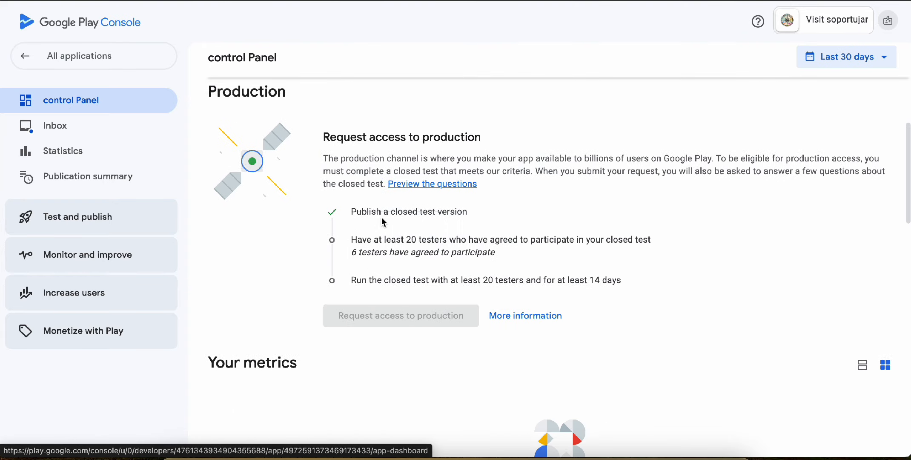
{"action": "mouse_move", "coordinate": [351, 249]}
{"action": "left_mouse_down"}
{"action": "mouse_move", "coordinate": [505, 255]}
{"action": "mouse_move", "coordinate": [343, 240]}
{"action": "left_mouse_up"}
{"action": "left_click", "coordinate": [505, 255]}
{"action": "left_click", "coordinate": [403, 238]}
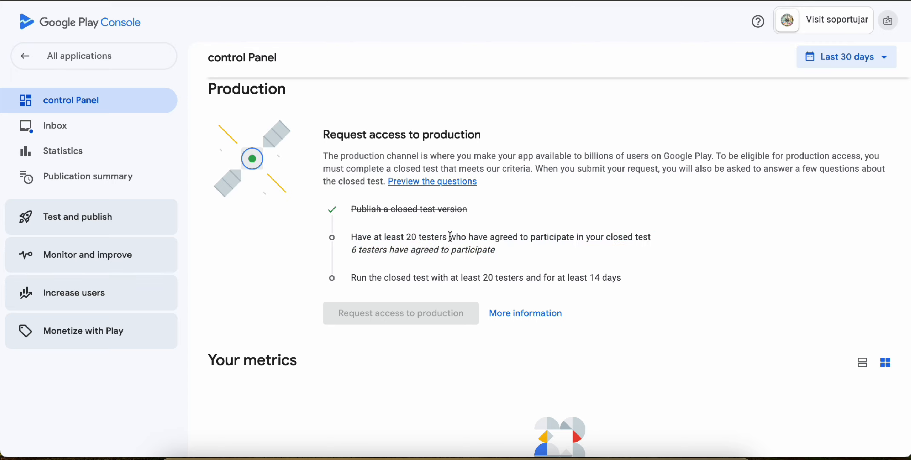
{"action": "left_click_drag", "start_coordinate": [449, 237], "coordinate": [403, 239]}
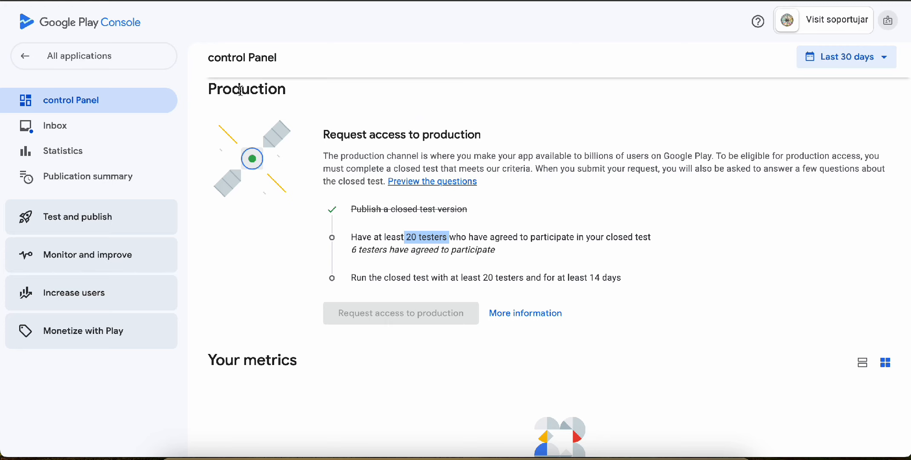
{"action": "left_click", "coordinate": [427, 234]}
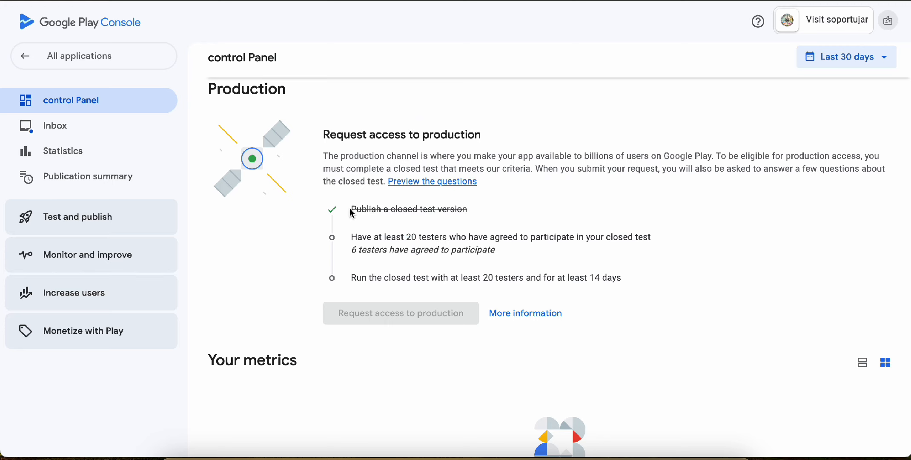
{"action": "triple_click", "coordinate": [489, 210]}
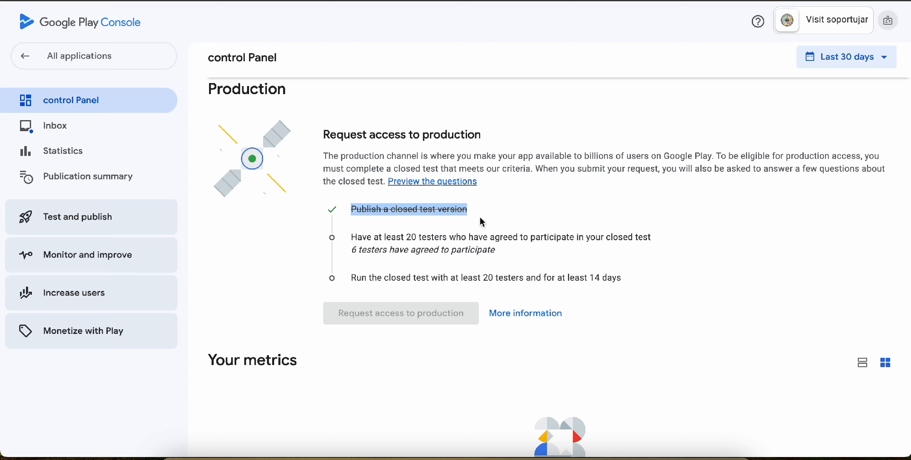
{"action": "left_click", "coordinate": [350, 236]}
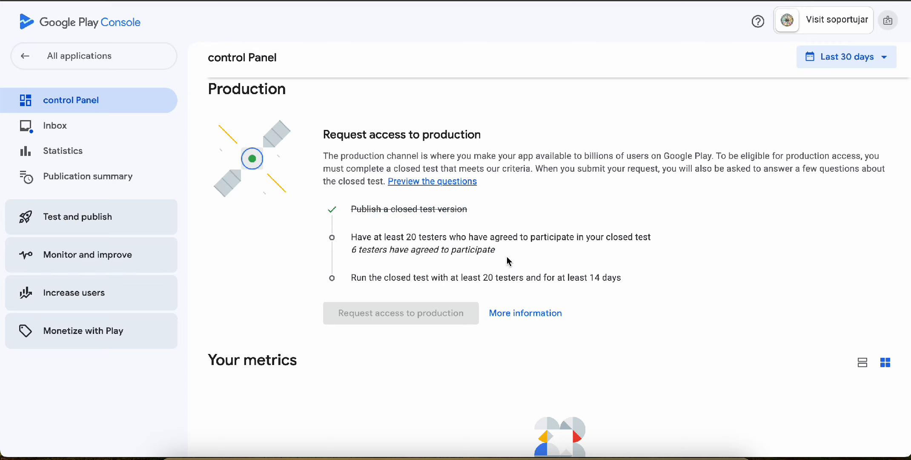
{"action": "left_click_drag", "start_coordinate": [496, 251], "coordinate": [339, 242]}
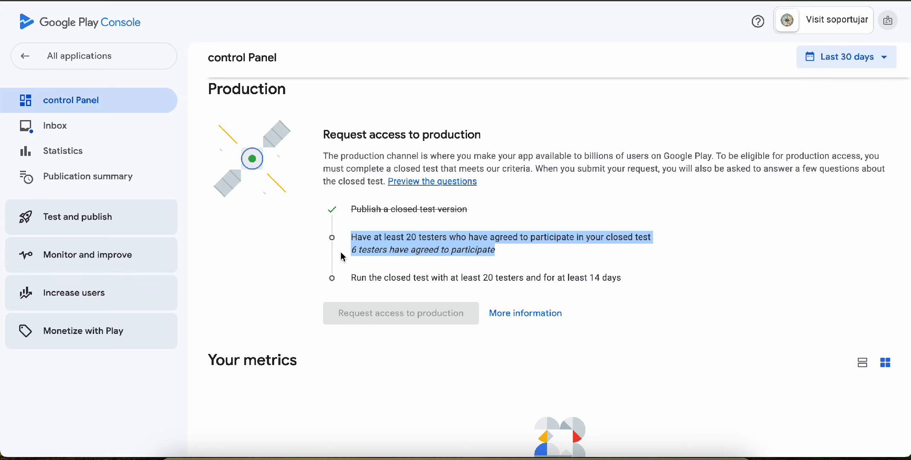
- Reopen the Closed Test - Alpha channel from the closed testing page and view its tester email lists
{"action": "left_click", "coordinate": [102, 224]}
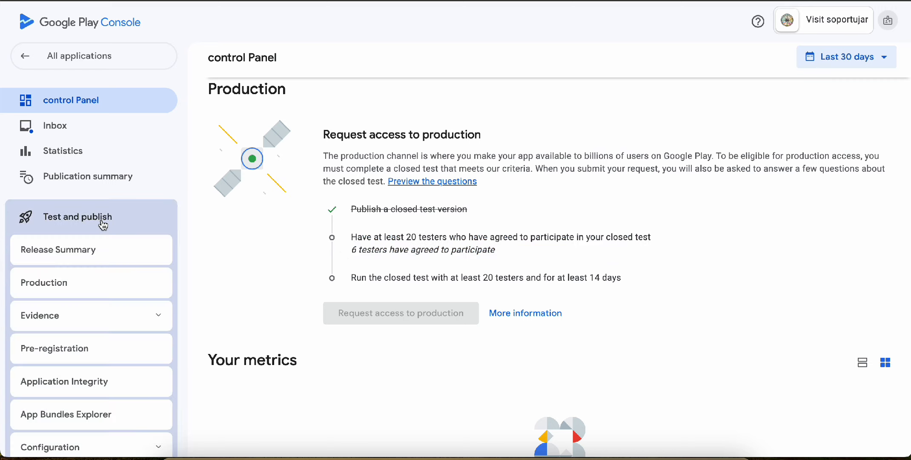
{"action": "left_click", "coordinate": [73, 318]}
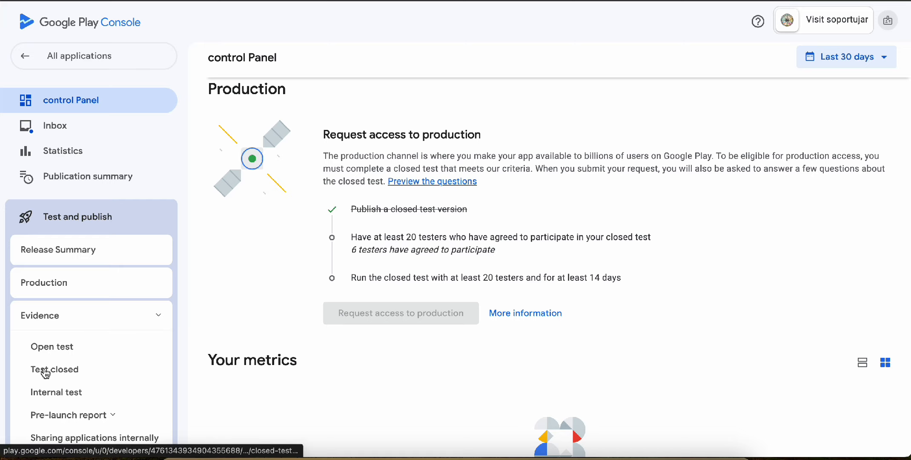
{"action": "left_click", "coordinate": [47, 370]}
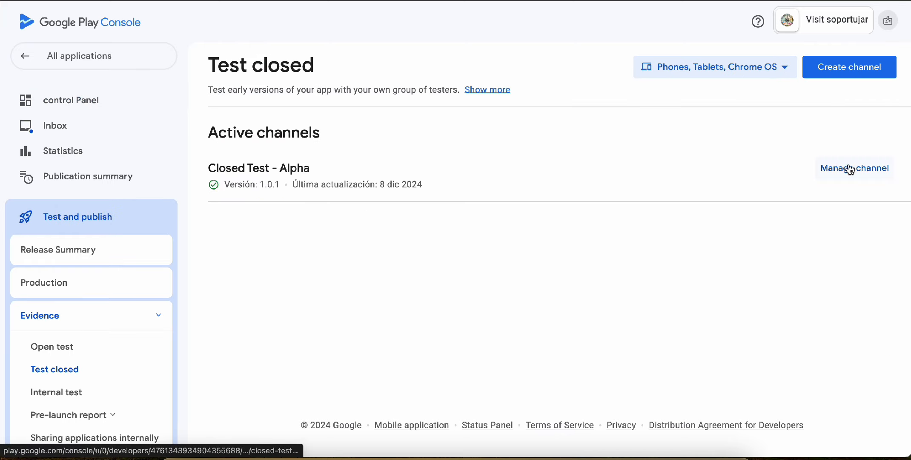
{"action": "left_click", "coordinate": [841, 176]}
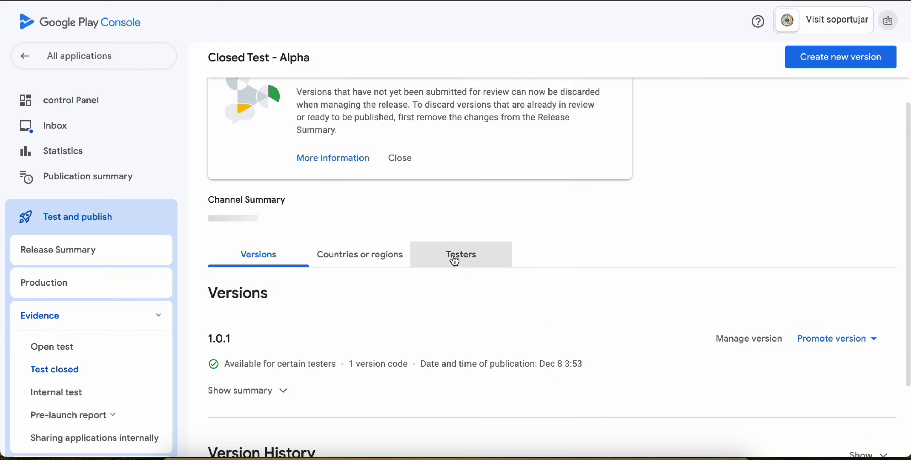
{"action": "left_click", "coordinate": [463, 263]}
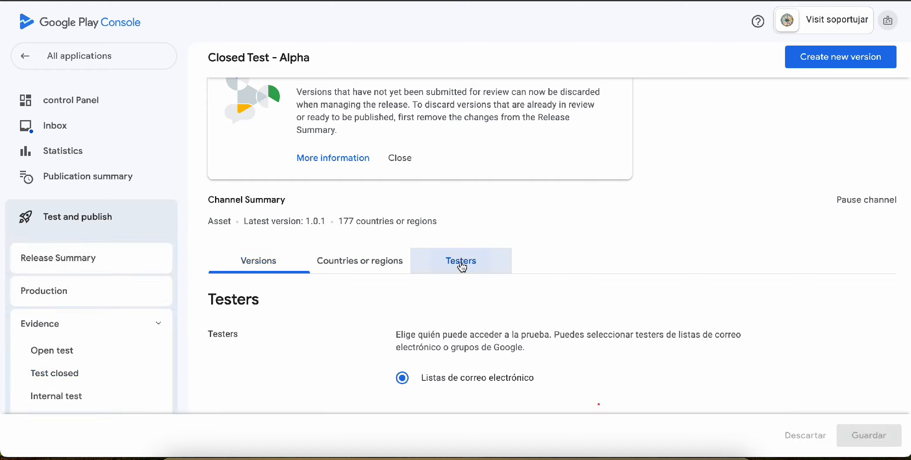
{"action": "scroll", "coordinate": [651, 273], "scroll_direction": "down", "scroll_amount": 5}
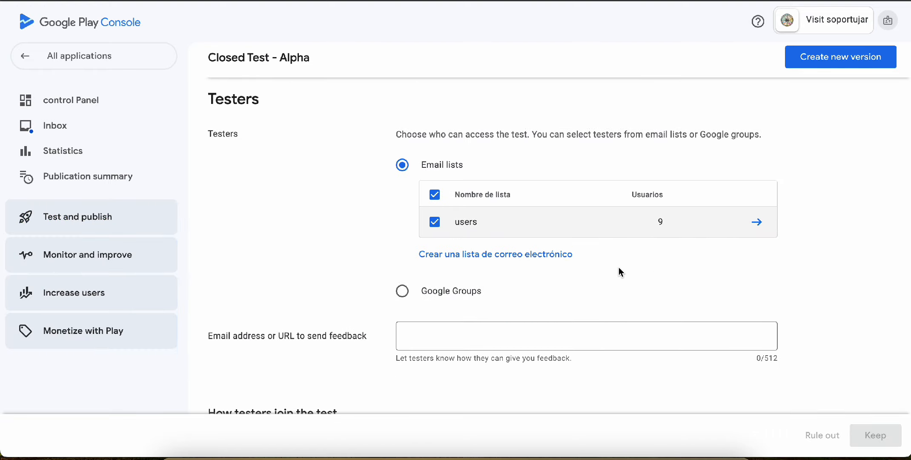
- Examine how testers join the Closed Test - Alpha on Android and on the Web
{"action": "scroll", "coordinate": [619, 267], "scroll_direction": "down", "scroll_amount": 3}
{"action": "scroll", "coordinate": [529, 224], "scroll_direction": "down", "scroll_amount": 1}
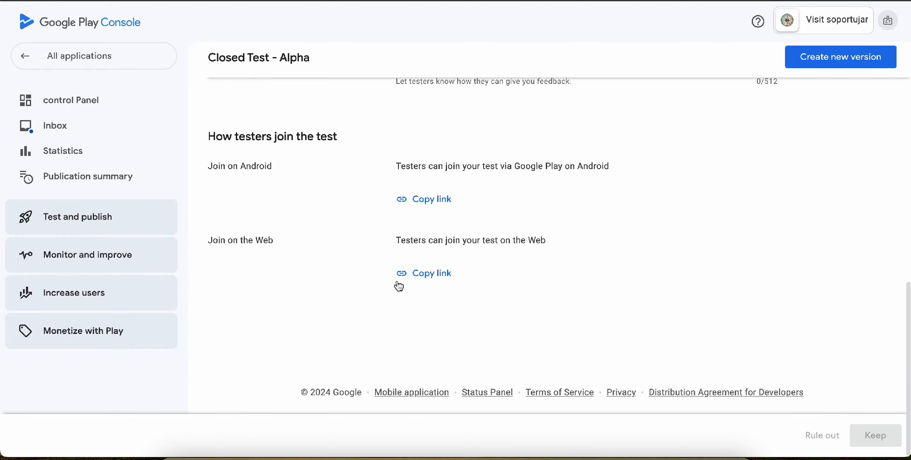
{"action": "mouse_move", "coordinate": [417, 206]}
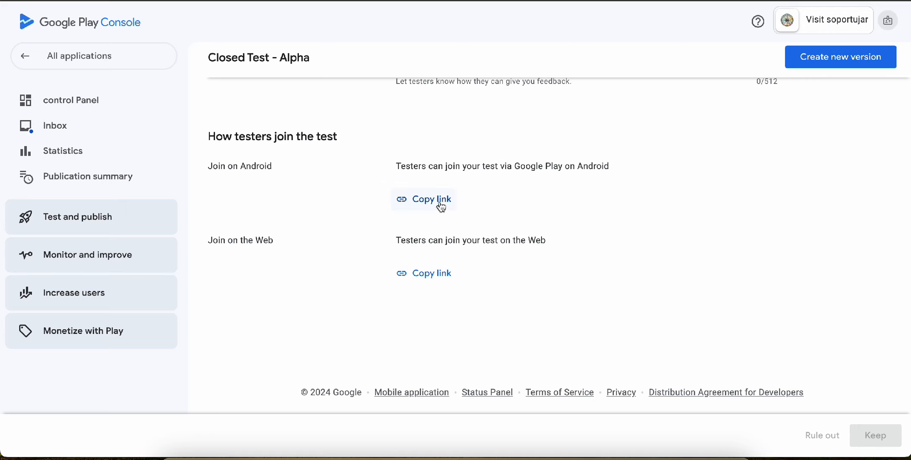
{"action": "mouse_move", "coordinate": [446, 206]}
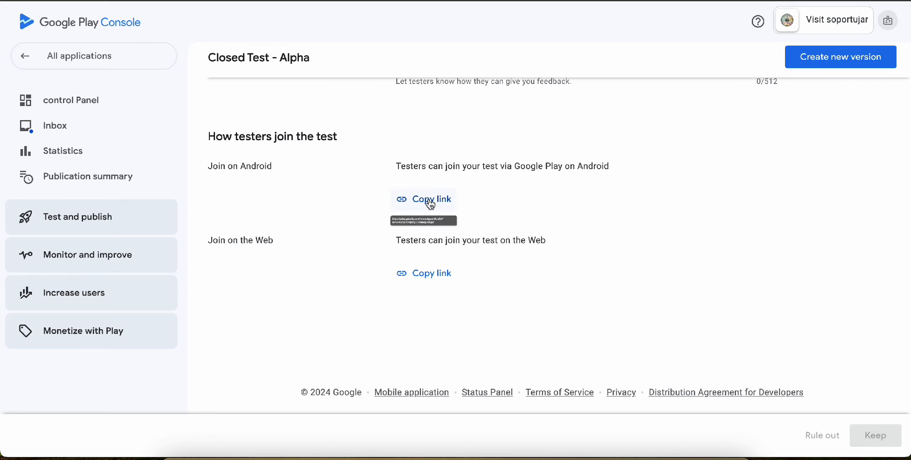
{"action": "left_click_drag", "start_coordinate": [462, 237], "coordinate": [324, 229]}
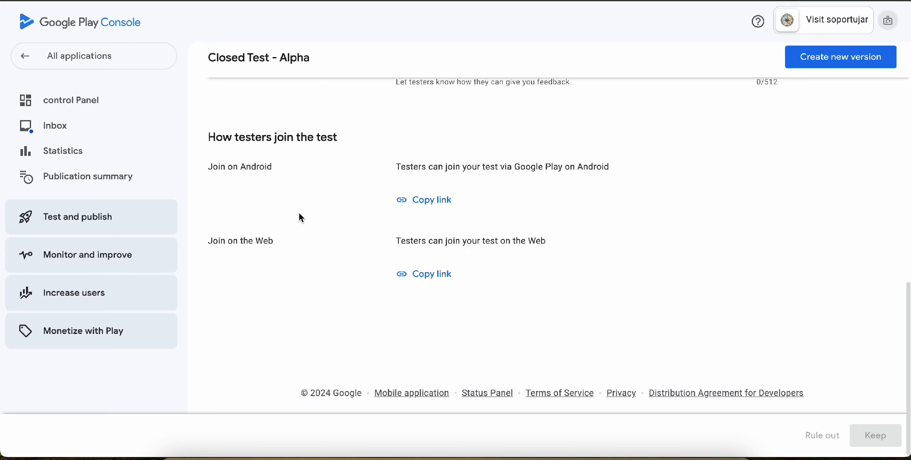
{"action": "scroll", "coordinate": [299, 216], "scroll_direction": "up", "scroll_amount": 3}
{"action": "left_click", "coordinate": [75, 217]}
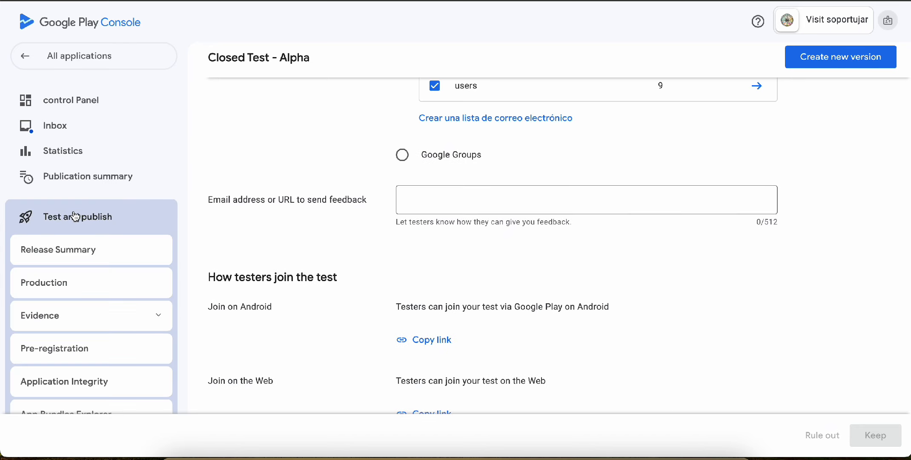
{"action": "left_click", "coordinate": [75, 216]}
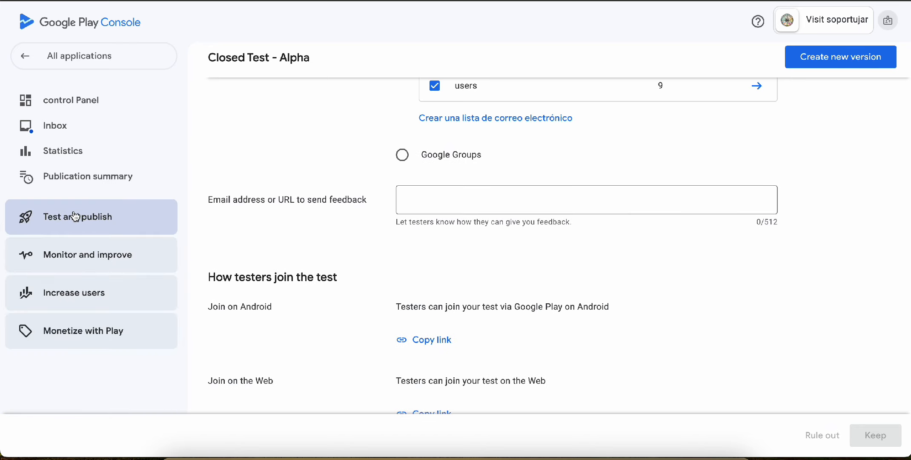
- Switch to FlutterFlow to check the Google Play Store deployment settings, and return to Play Console's list of all applications
{"action": "left_click", "coordinate": [639, 1]}
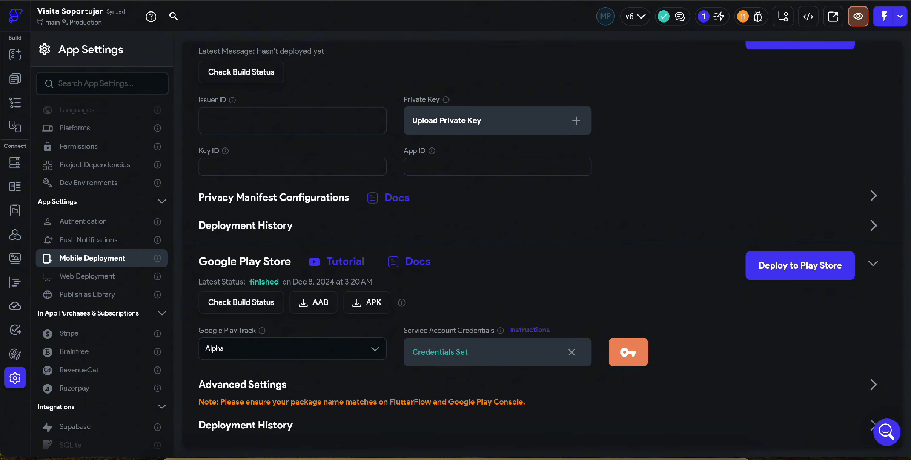
{"action": "left_click", "coordinate": [200, 1]}
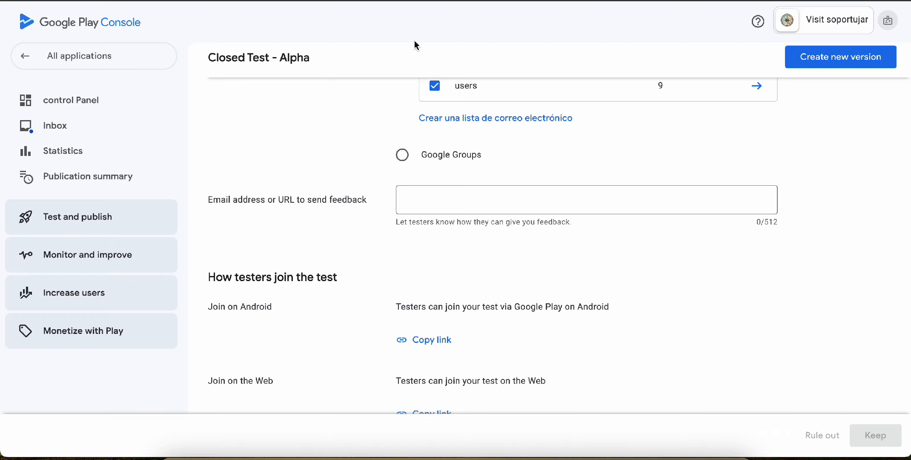
{"action": "left_click", "coordinate": [26, 62]}
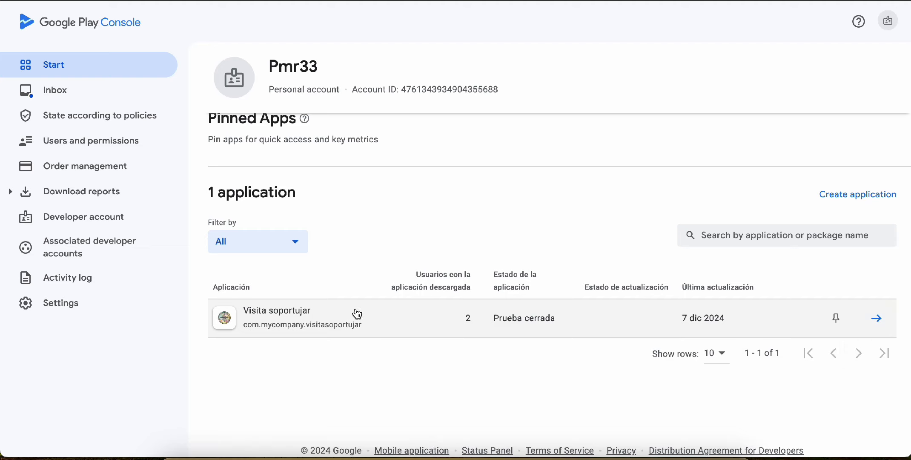
- Open the form for creating a new application, view its details and required statements, and cancel it
{"action": "left_click", "coordinate": [860, 194]}
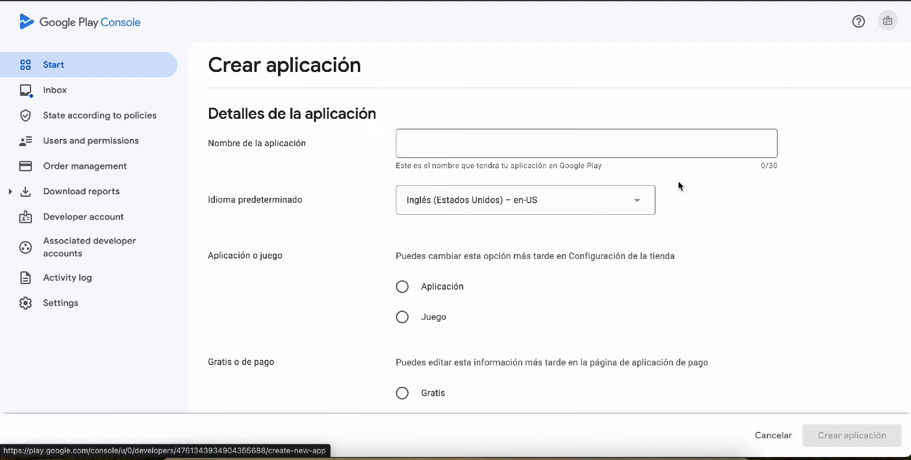
{"action": "scroll", "coordinate": [592, 403], "scroll_direction": "down", "scroll_amount": 8}
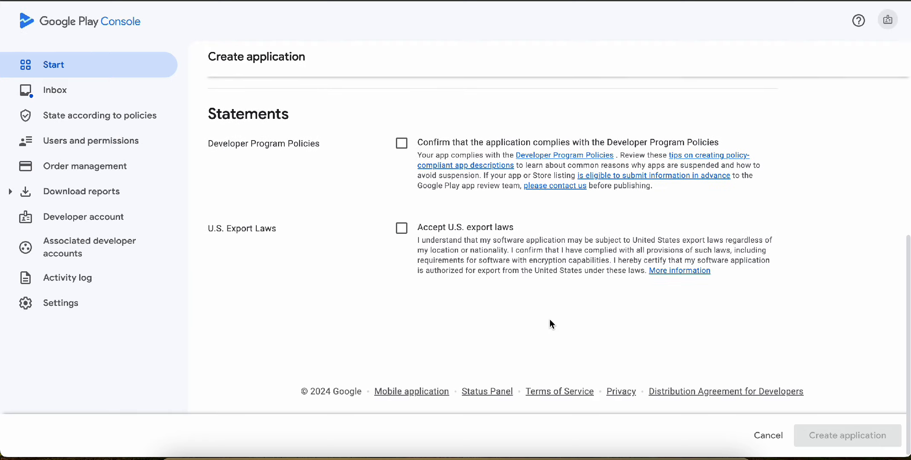
{"action": "scroll", "coordinate": [552, 325], "scroll_direction": "up", "scroll_amount": 3}
{"action": "left_click", "coordinate": [767, 435]}
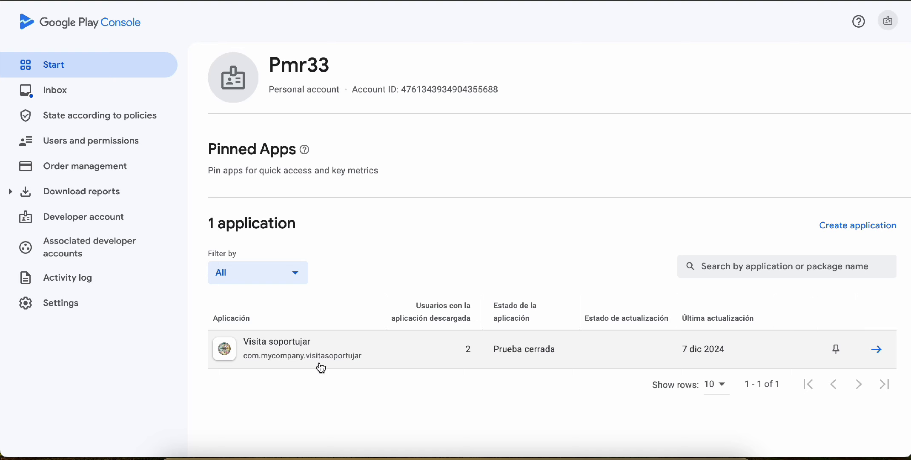
- Open the control panel of the Visita soportujar application
{"action": "left_click", "coordinate": [874, 353]}
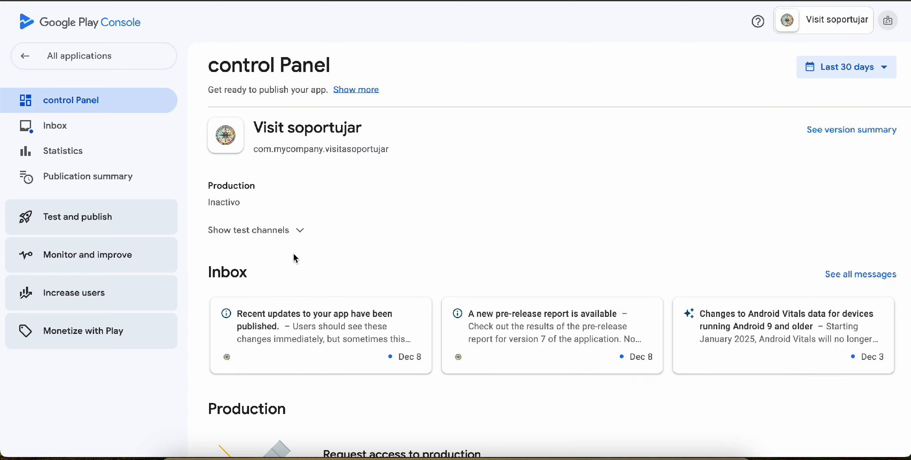
{"action": "left_click_drag", "start_coordinate": [256, 126], "coordinate": [376, 135]}
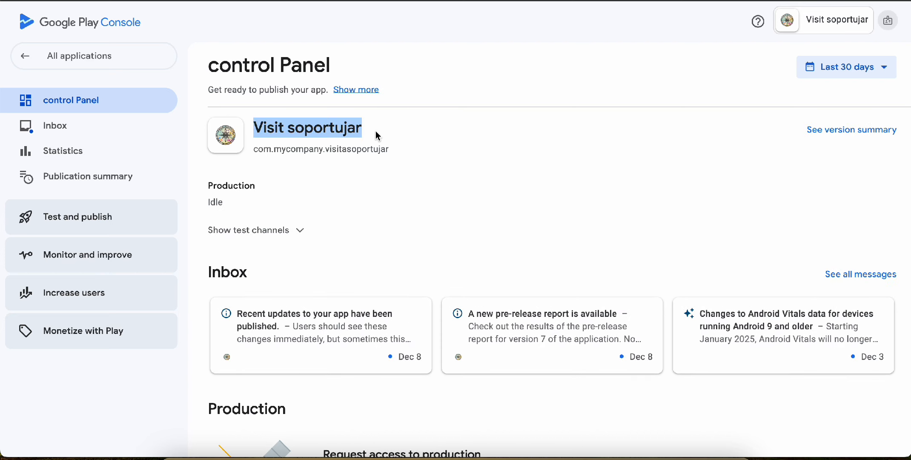
{"action": "left_click", "coordinate": [376, 132]}
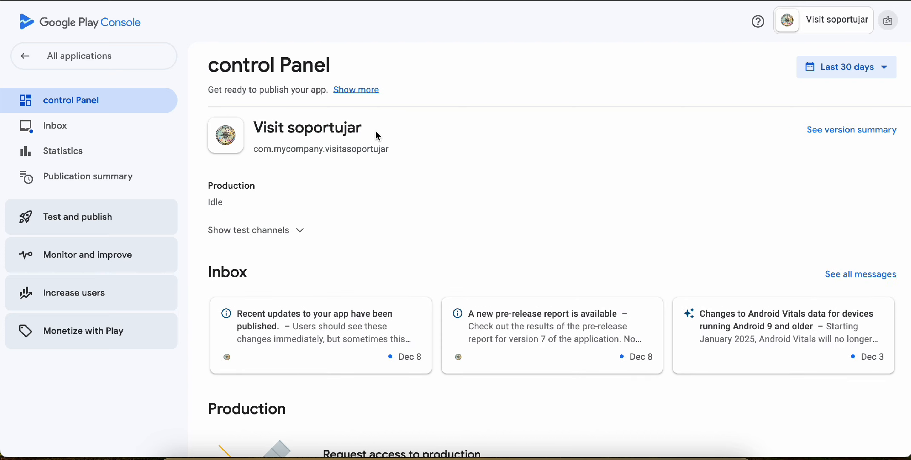
- Open the app's Play Store listings page and view its default and custom listings
{"action": "left_click", "coordinate": [96, 296]}
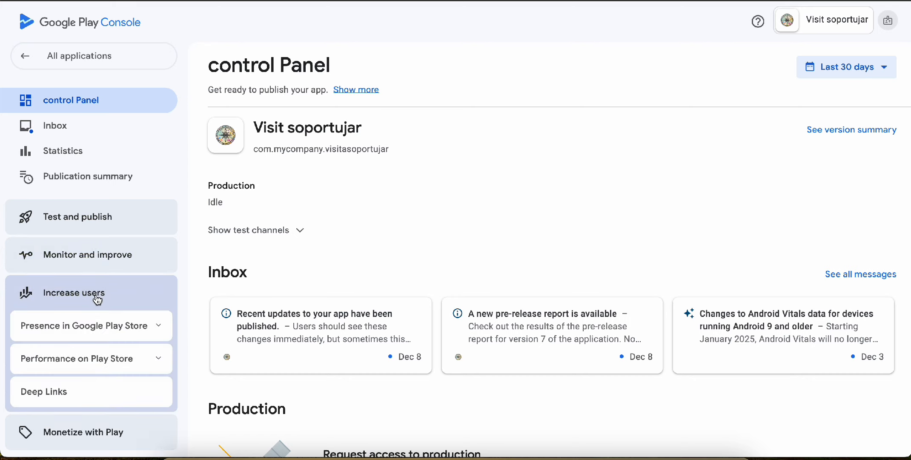
{"action": "left_click", "coordinate": [103, 335]}
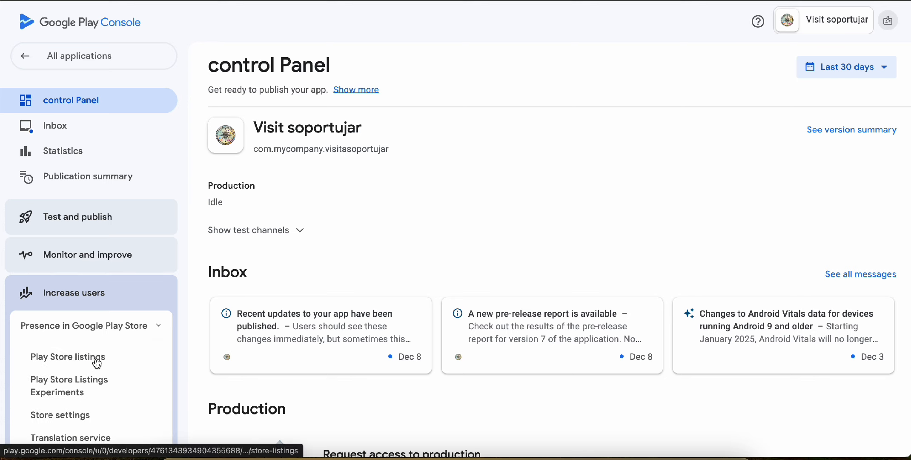
{"action": "left_click", "coordinate": [96, 360]}
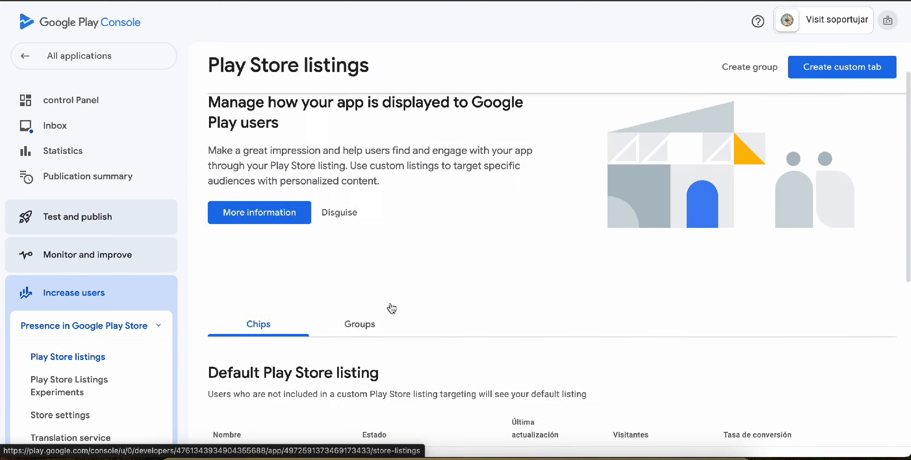
{"action": "scroll", "coordinate": [391, 307], "scroll_direction": "down", "scroll_amount": 4}
{"action": "left_click", "coordinate": [73, 380]}
{"action": "scroll", "coordinate": [77, 382], "scroll_direction": "down", "scroll_amount": 3}
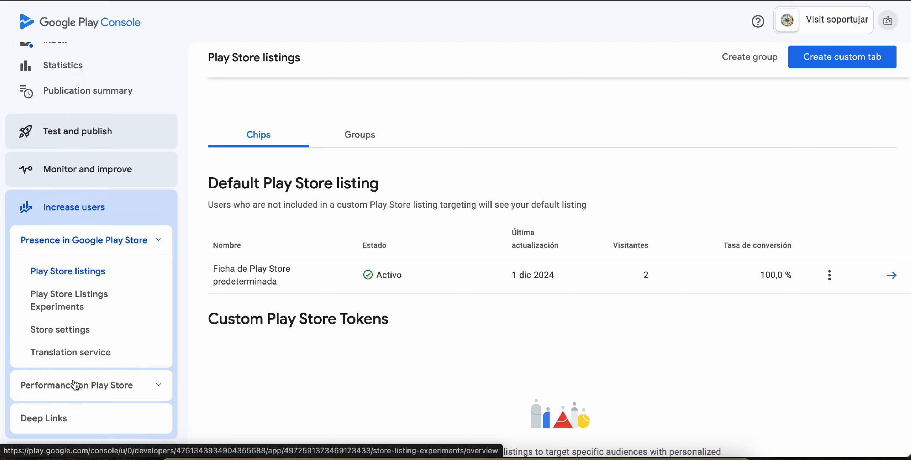
- Open the store settings and view the app's tags and listing contact information
{"action": "left_click", "coordinate": [80, 285]}
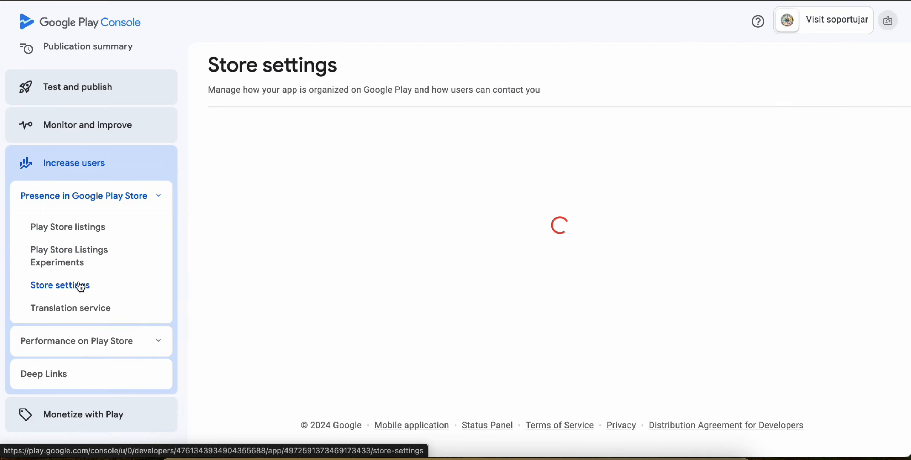
{"action": "scroll", "coordinate": [381, 346], "scroll_direction": "down", "scroll_amount": 5}
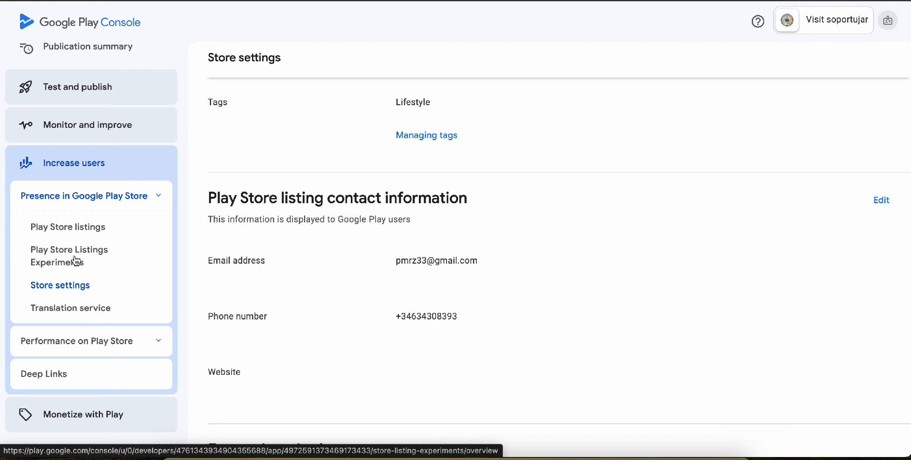
{"action": "left_click", "coordinate": [99, 342]}
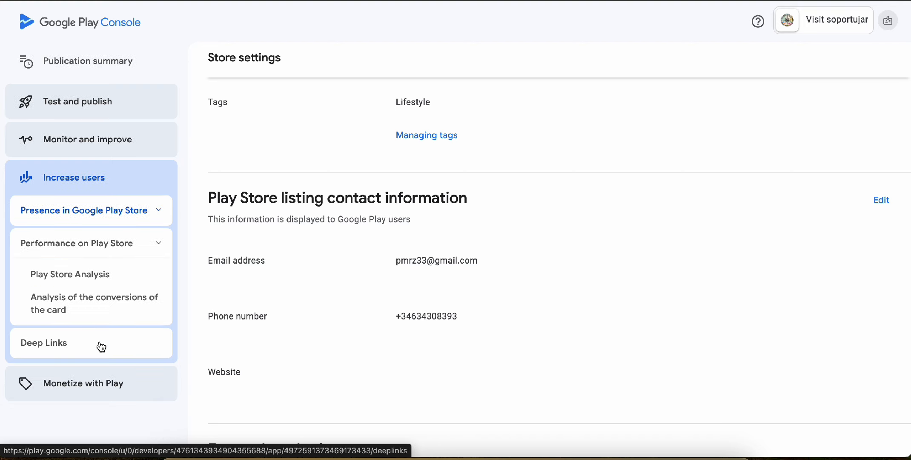
{"action": "left_click", "coordinate": [121, 223]}
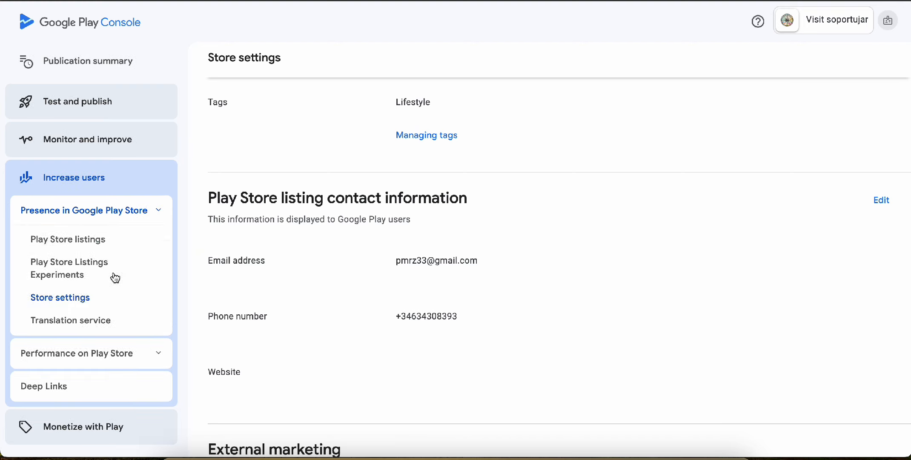
- View the Translation service and Play Store Listings Experiments pages
{"action": "left_click", "coordinate": [76, 324]}
{"action": "scroll", "coordinate": [364, 200], "scroll_direction": "down", "scroll_amount": 3}
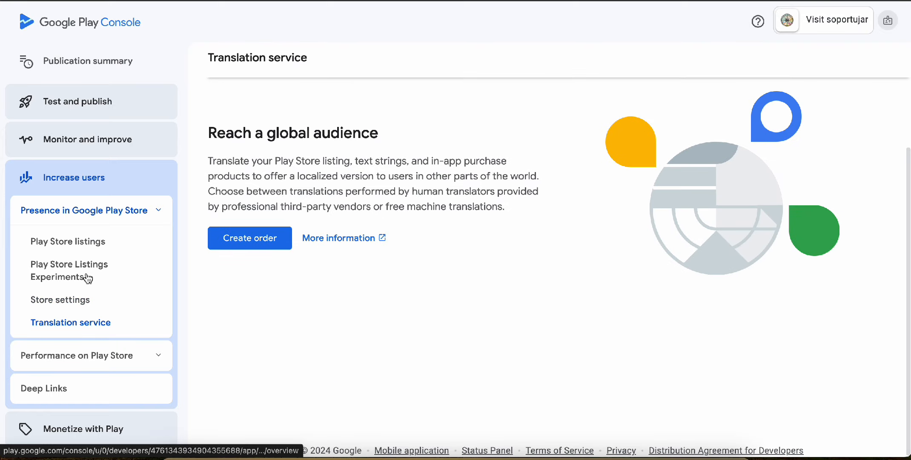
{"action": "left_click", "coordinate": [65, 273]}
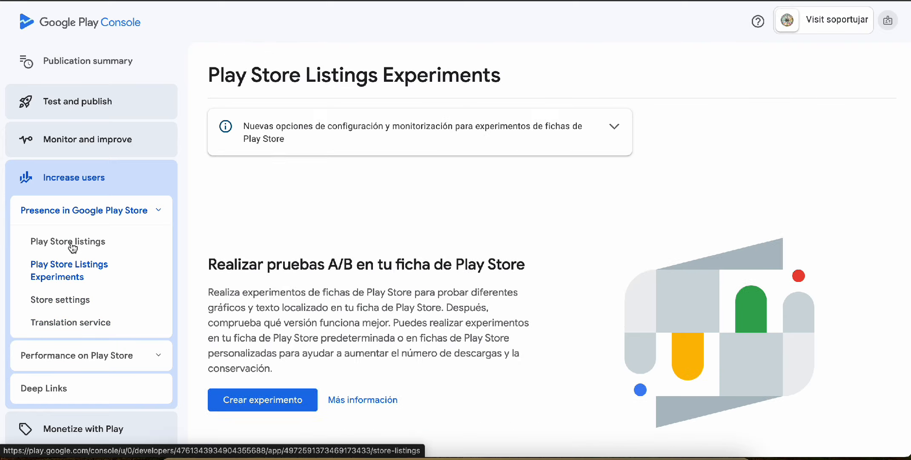
{"action": "scroll", "coordinate": [384, 266], "scroll_direction": "down", "scroll_amount": 1}
{"action": "scroll", "coordinate": [384, 266], "scroll_direction": "down", "scroll_amount": 3}
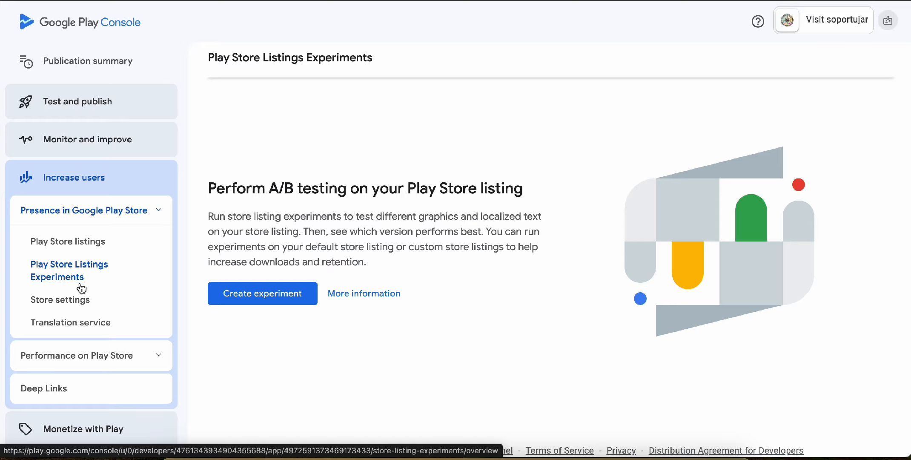
- Open the default Play Store listing from the listings page and examine its application name and description fields
{"action": "left_click", "coordinate": [73, 246]}
{"action": "scroll", "coordinate": [492, 258], "scroll_direction": "down", "scroll_amount": 6}
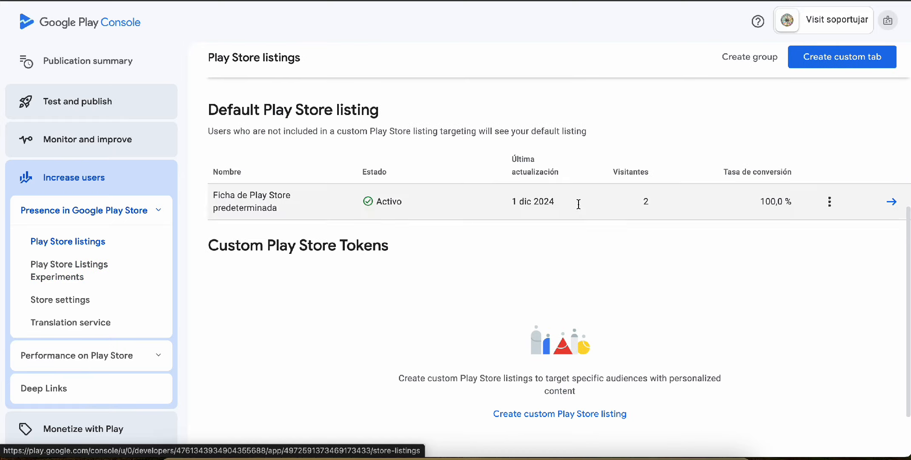
{"action": "left_click", "coordinate": [891, 201]}
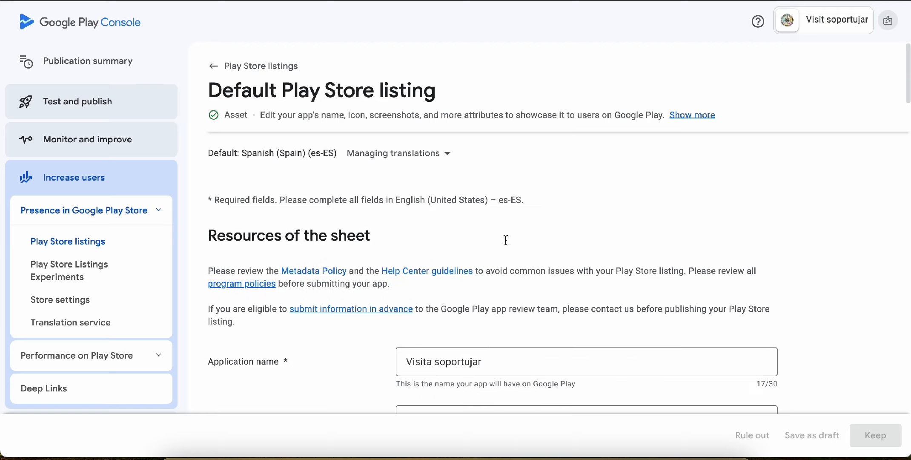
{"action": "scroll", "coordinate": [281, 152], "scroll_direction": "down", "scroll_amount": 2}
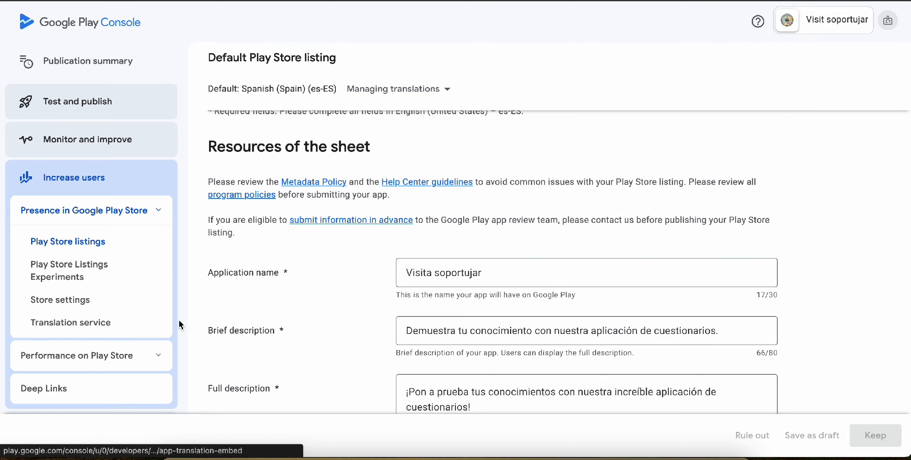
{"action": "scroll", "coordinate": [368, 278], "scroll_direction": "up", "scroll_amount": 2}
{"action": "scroll", "coordinate": [368, 279], "scroll_direction": "up", "scroll_amount": 1}
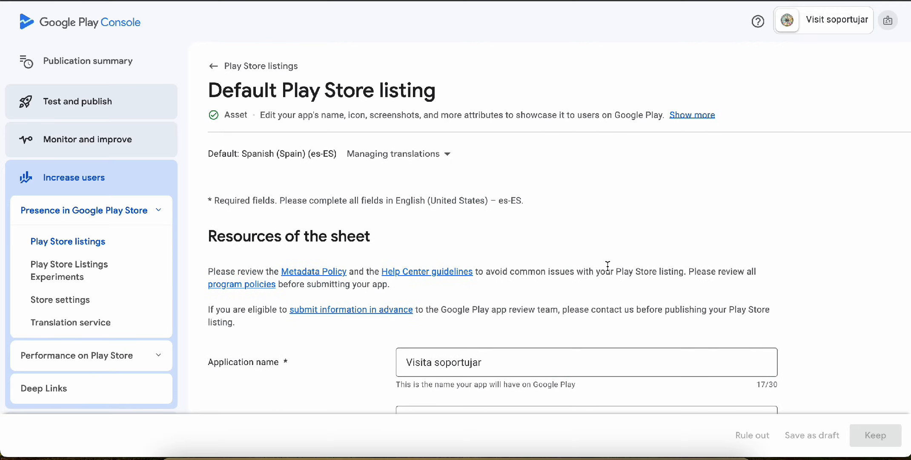
- Return to the Play Store listings overview and retranslate the page from Spanish into English
{"action": "left_click", "coordinate": [214, 66]}
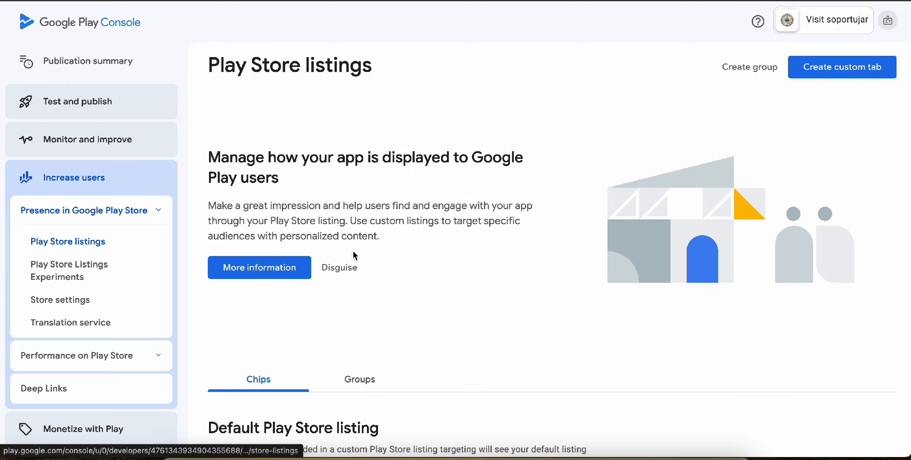
{"action": "scroll", "coordinate": [353, 254], "scroll_direction": "down", "scroll_amount": 4}
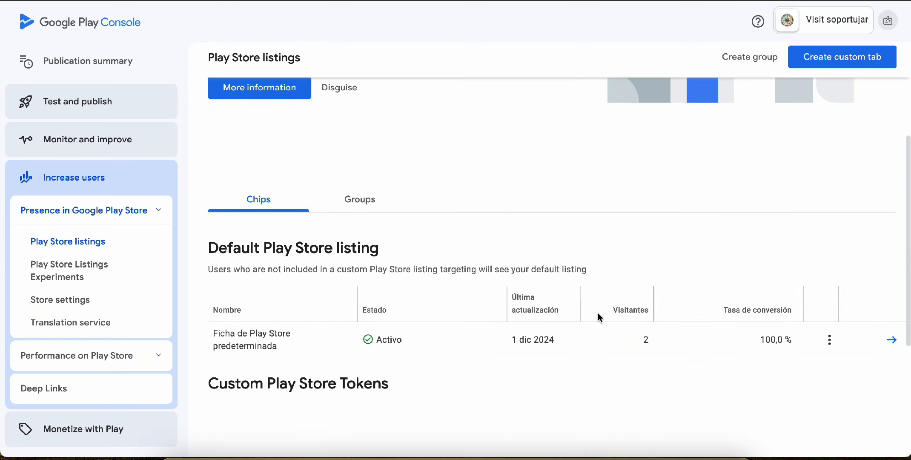
{"action": "scroll", "coordinate": [598, 315], "scroll_direction": "down", "scroll_amount": 2}
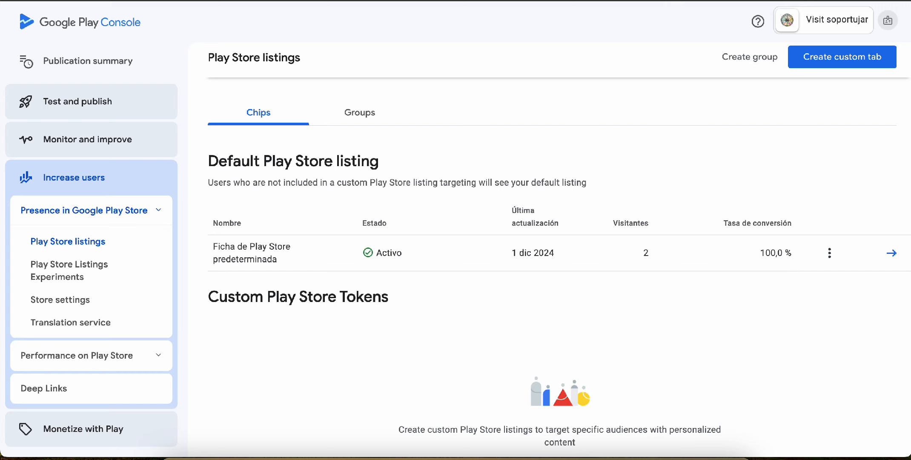
{"action": "left_click", "coordinate": [660, 0]}
{"action": "left_click", "coordinate": [544, 14]}
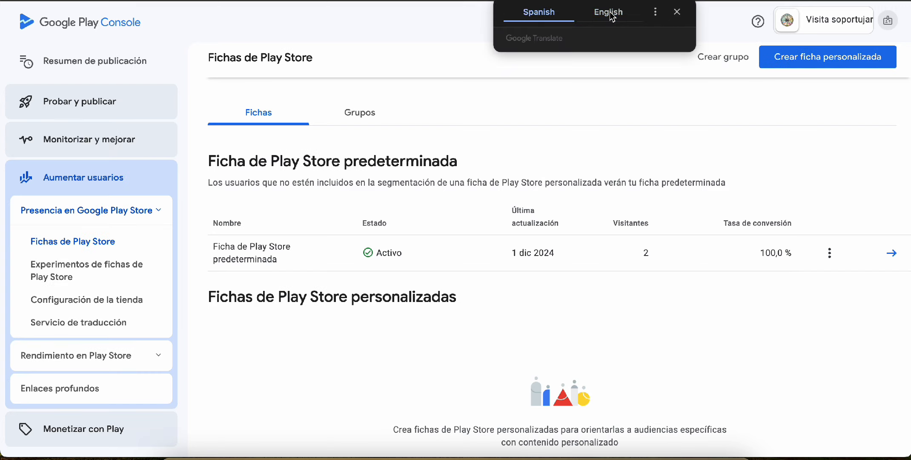
{"action": "left_click", "coordinate": [610, 12]}
{"action": "left_click", "coordinate": [616, 113]}
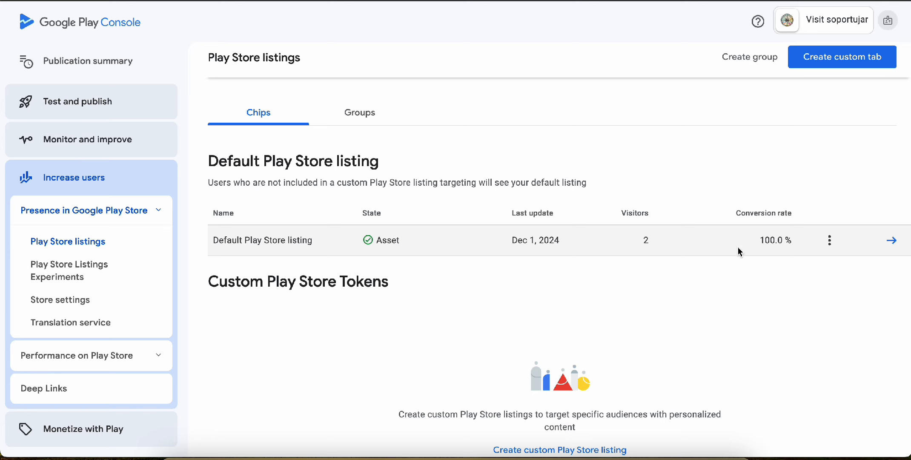
- Open the default Play Store listing and examine its application name, brief description and default language
{"action": "left_click", "coordinate": [891, 240]}
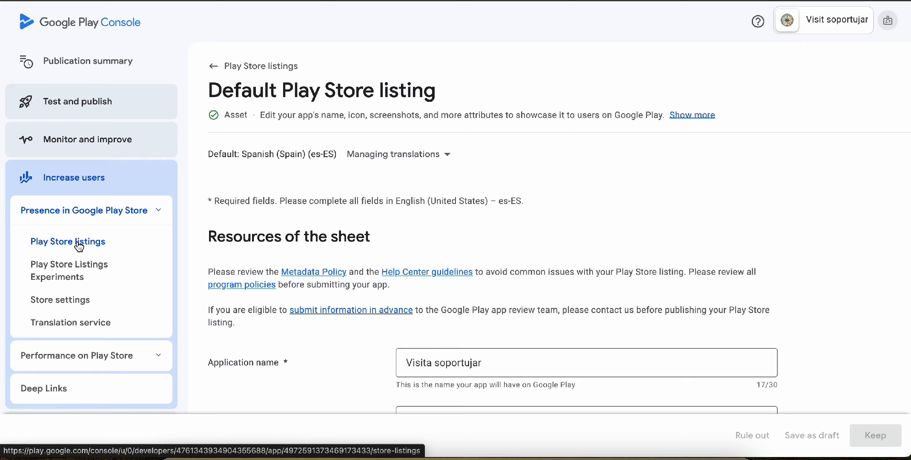
{"action": "scroll", "coordinate": [506, 223], "scroll_direction": "down", "scroll_amount": 3}
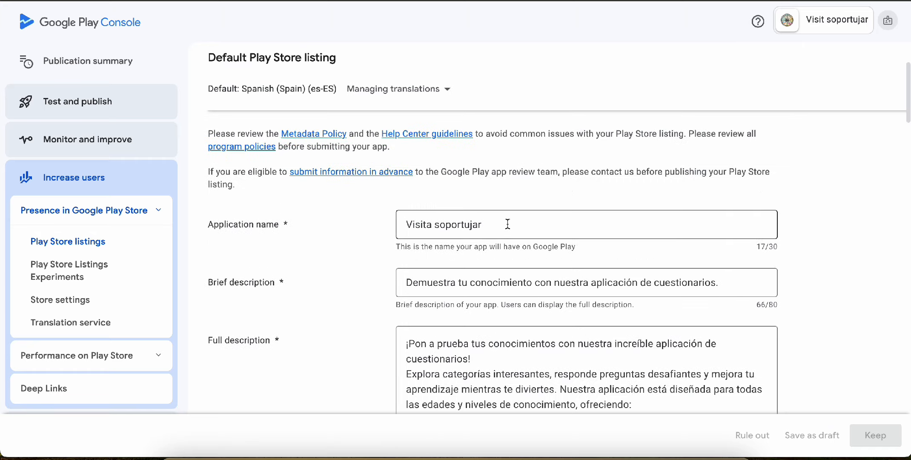
{"action": "scroll", "coordinate": [508, 224], "scroll_direction": "down", "scroll_amount": 1}
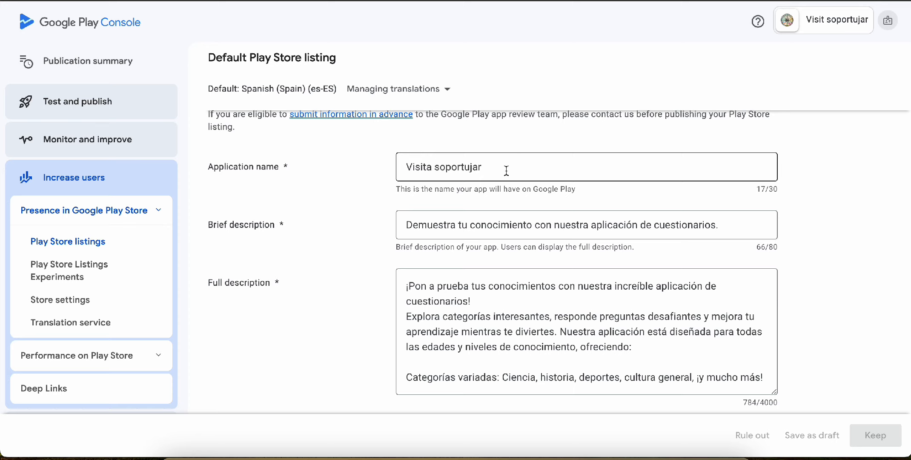
{"action": "left_click_drag", "start_coordinate": [506, 170], "coordinate": [372, 172]}
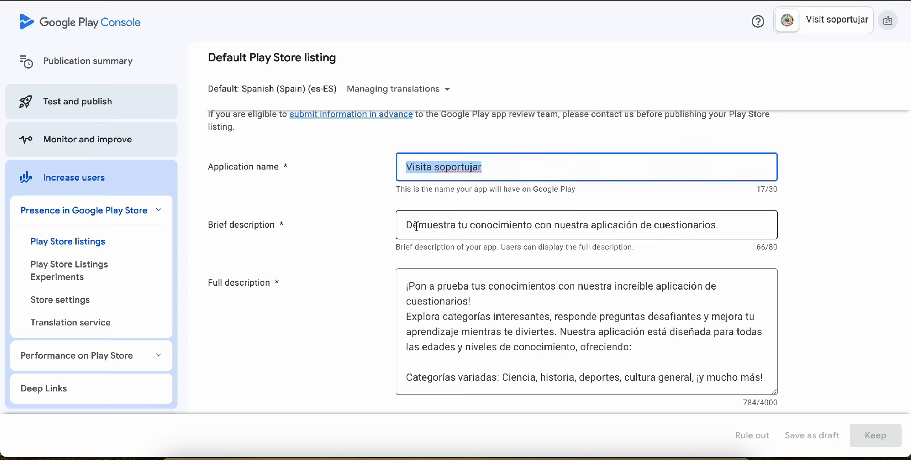
{"action": "left_click", "coordinate": [434, 225]}
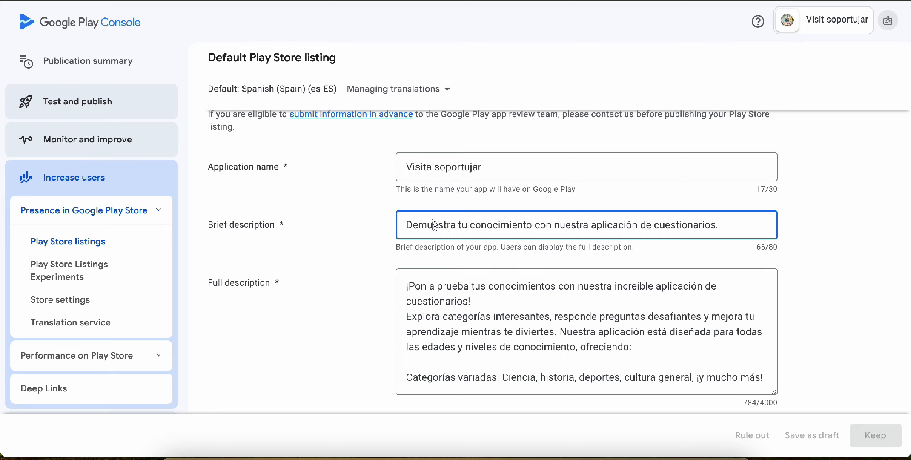
{"action": "scroll", "coordinate": [435, 225], "scroll_direction": "up", "scroll_amount": 1}
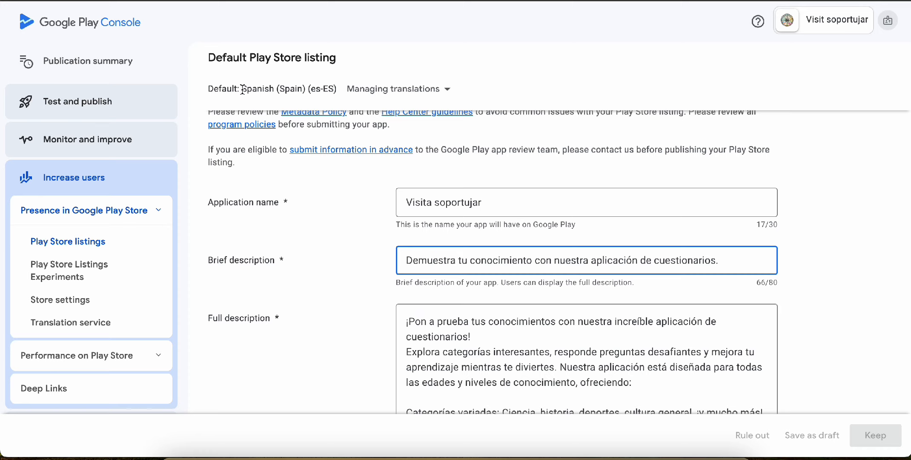
{"action": "left_click_drag", "start_coordinate": [242, 90], "coordinate": [336, 87]}
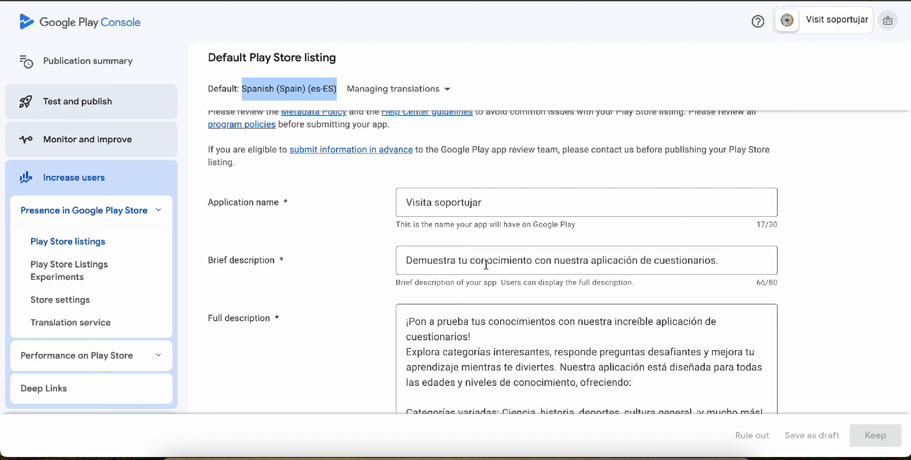
- Read through the listing's full description and check its character limit alongside the brief description
{"action": "scroll", "coordinate": [486, 264], "scroll_direction": "down", "scroll_amount": 1}
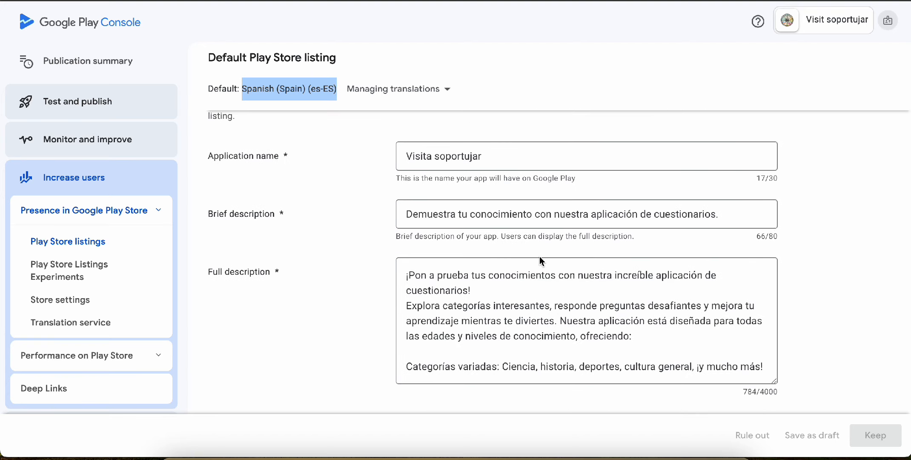
{"action": "scroll", "coordinate": [540, 257], "scroll_direction": "down", "scroll_amount": 2}
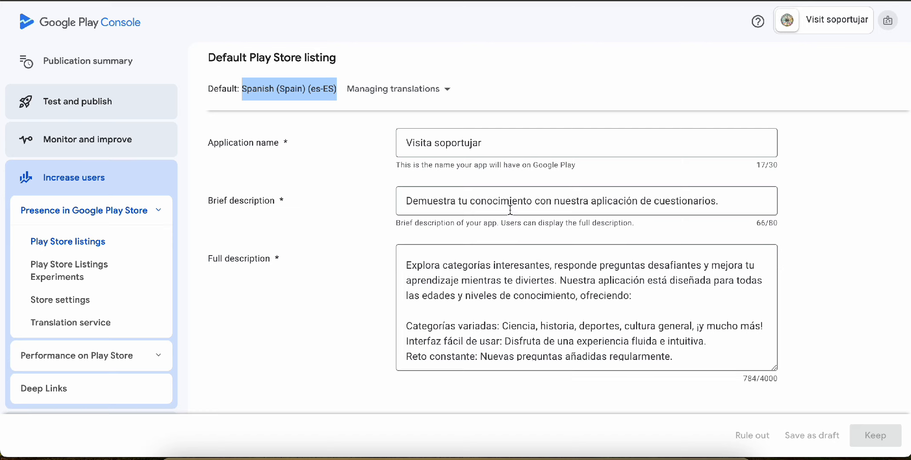
{"action": "scroll", "coordinate": [522, 330], "scroll_direction": "down", "scroll_amount": 3}
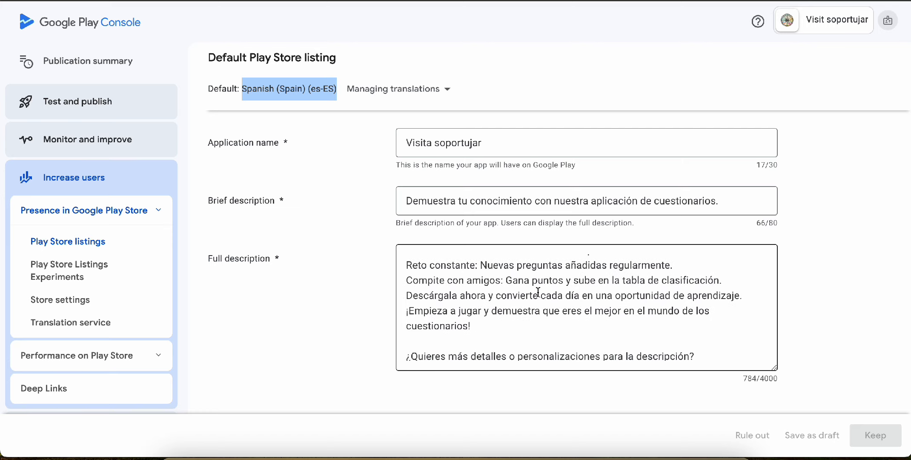
{"action": "scroll", "coordinate": [538, 293], "scroll_direction": "down", "scroll_amount": 3}
{"action": "left_click", "coordinate": [462, 144]}
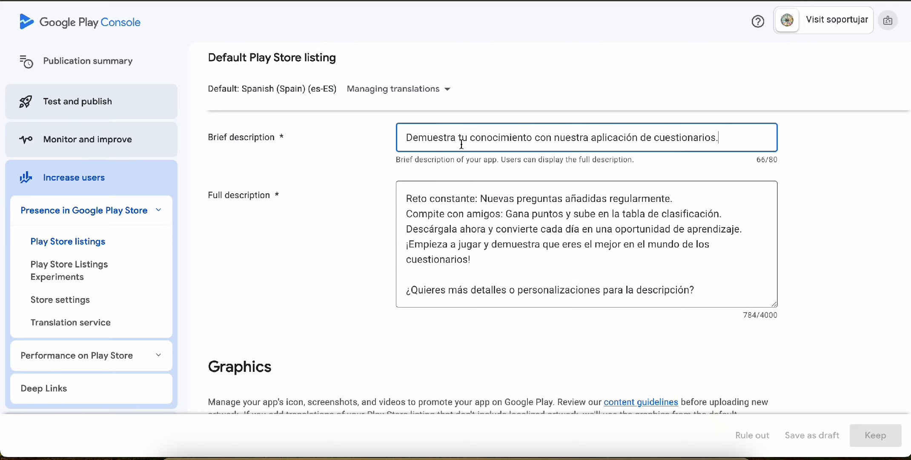
{"action": "scroll", "coordinate": [462, 143], "scroll_direction": "up", "scroll_amount": 2}
{"action": "left_click_drag", "start_coordinate": [771, 241], "coordinate": [761, 237]}
{"action": "left_click_drag", "start_coordinate": [781, 397], "coordinate": [739, 393]}
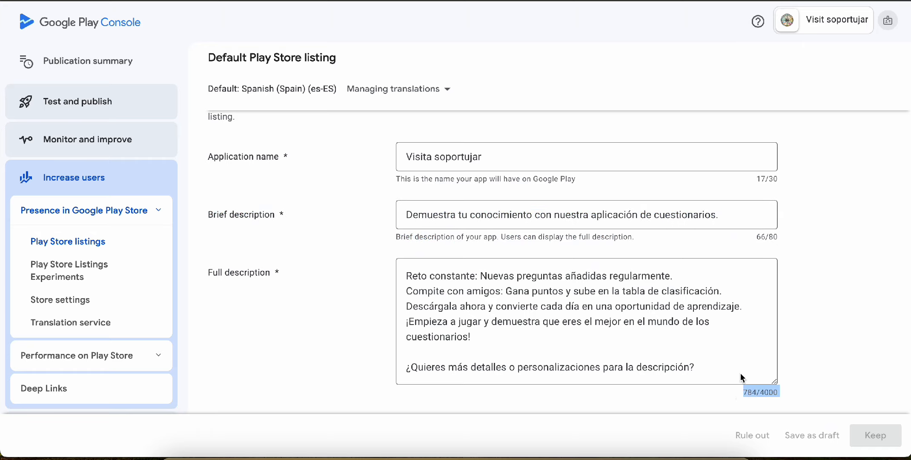
{"action": "left_click", "coordinate": [726, 188]}
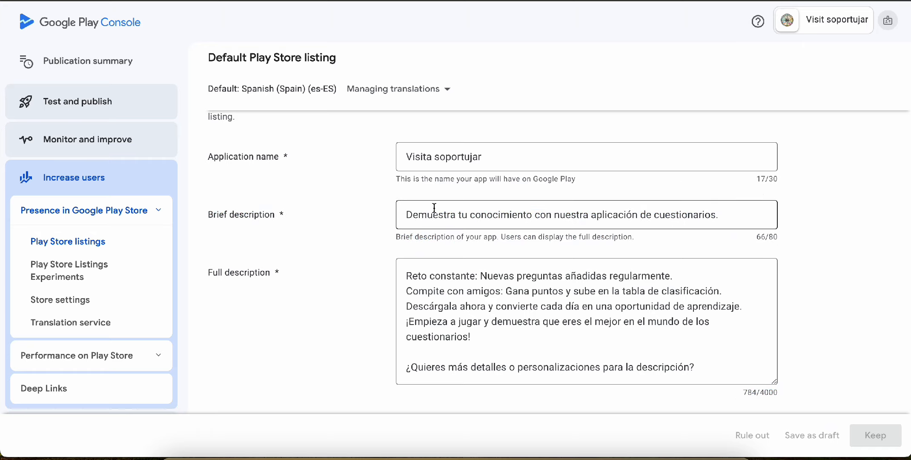
- Examine the listing's application icon, the 1024x500 px graphic and the YouTube video URL field in the Graphics section
{"action": "scroll", "coordinate": [431, 209], "scroll_direction": "down", "scroll_amount": 5}
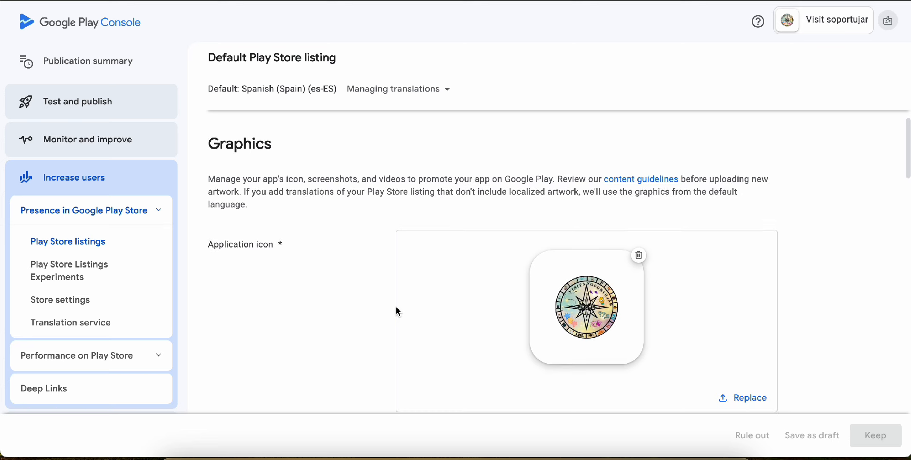
{"action": "scroll", "coordinate": [396, 309], "scroll_direction": "down", "scroll_amount": 1}
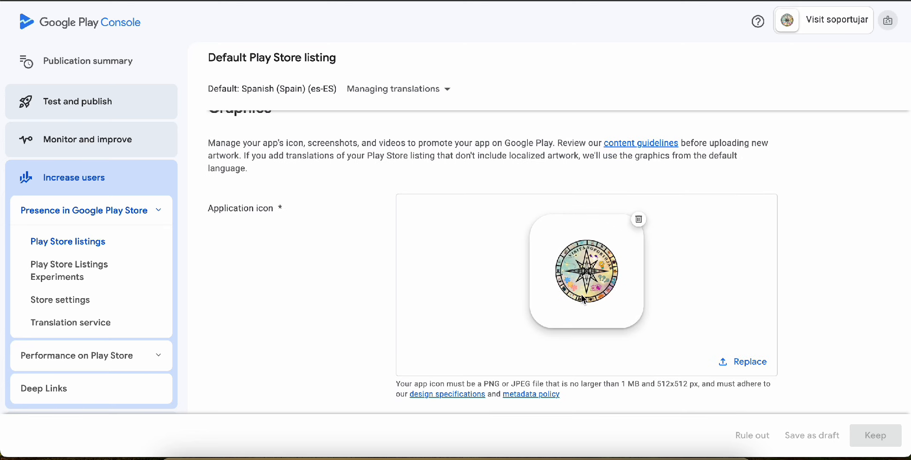
{"action": "scroll", "coordinate": [582, 297], "scroll_direction": "down", "scroll_amount": 6}
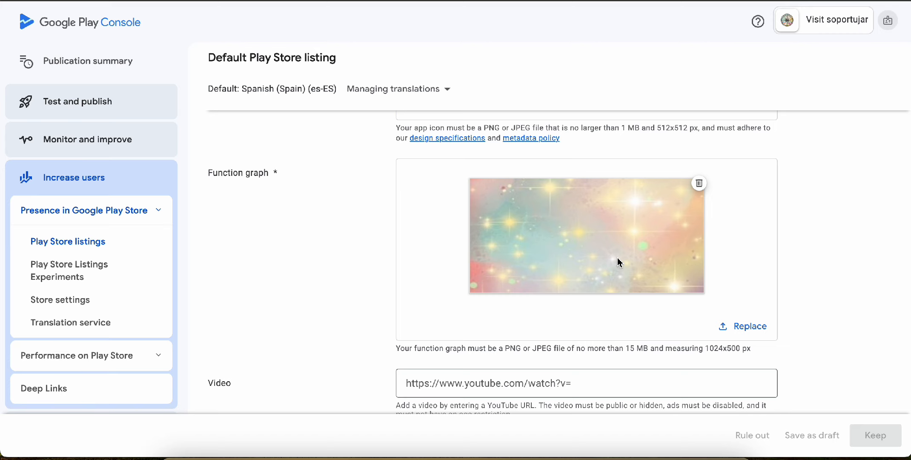
{"action": "scroll", "coordinate": [617, 261], "scroll_direction": "down", "scroll_amount": 2}
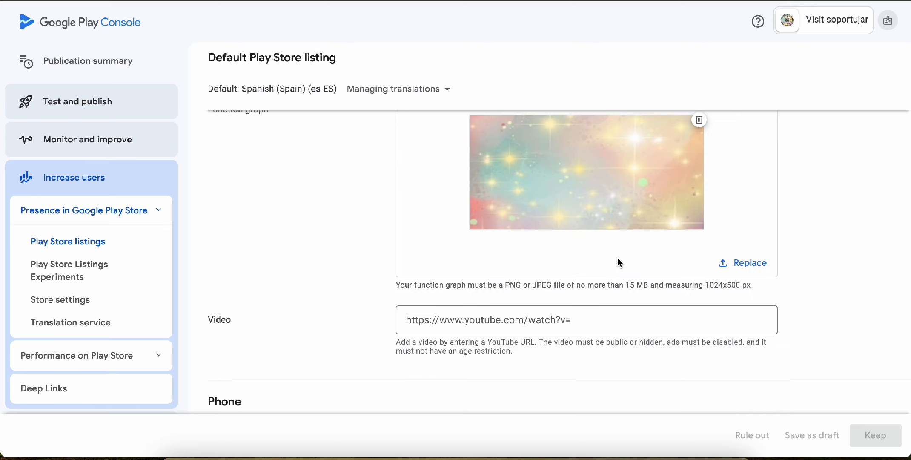
{"action": "scroll", "coordinate": [618, 261], "scroll_direction": "down", "scroll_amount": 3}
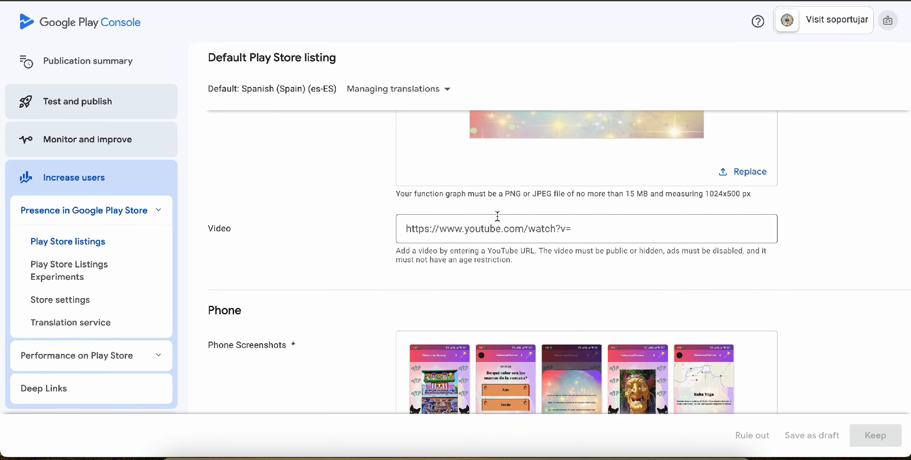
{"action": "left_click", "coordinate": [444, 230]}
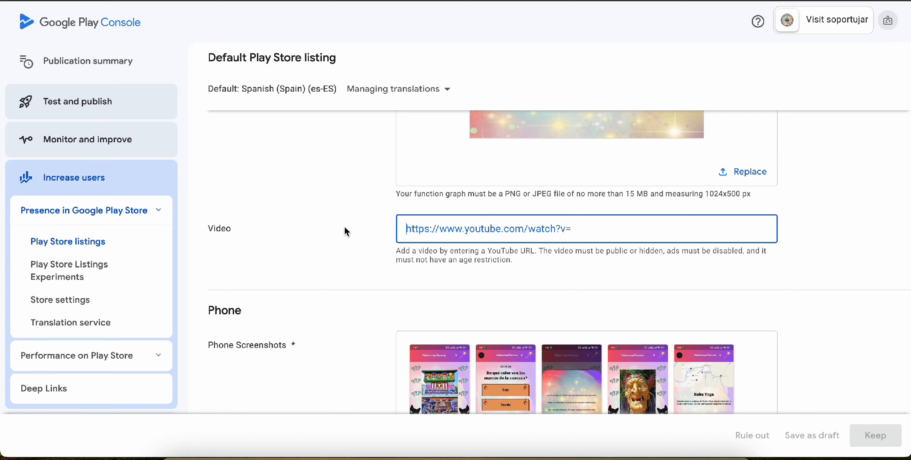
- Review the uploaded phone screenshots and their format and size requirements
{"action": "scroll", "coordinate": [369, 237], "scroll_direction": "down", "scroll_amount": 3}
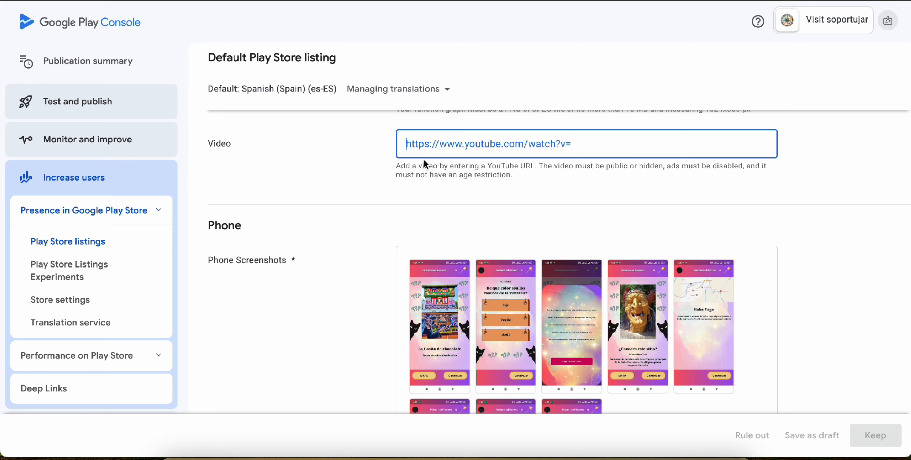
{"action": "scroll", "coordinate": [383, 213], "scroll_direction": "down", "scroll_amount": 3}
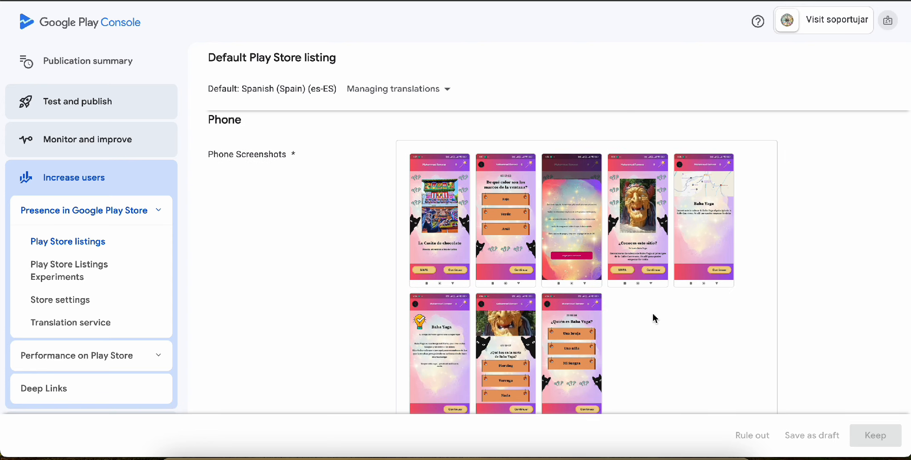
{"action": "scroll", "coordinate": [652, 315], "scroll_direction": "down", "scroll_amount": 3}
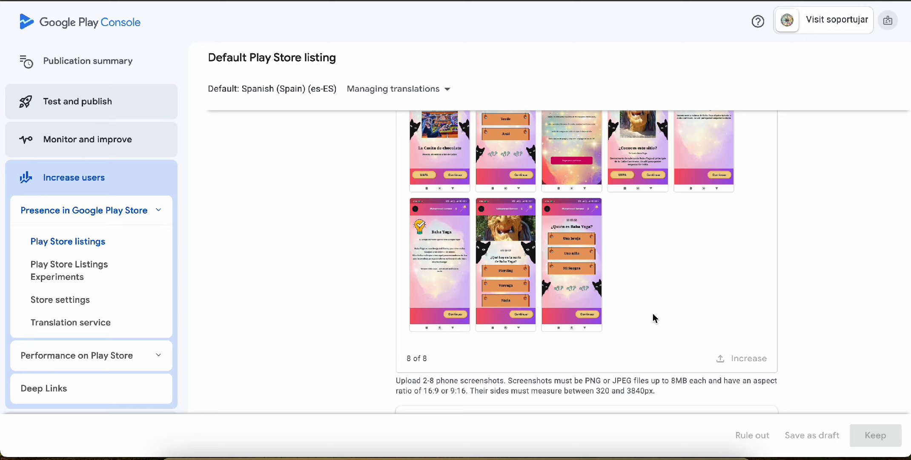
{"action": "scroll", "coordinate": [537, 360], "scroll_direction": "down", "scroll_amount": 4}
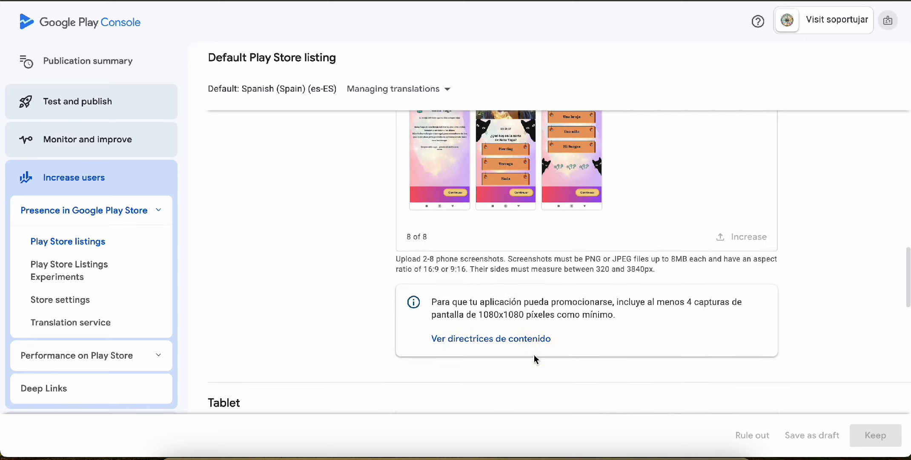
- Review the 7-inch tablet screenshots and compare them with the phone screenshots and promotion guidance
{"action": "scroll", "coordinate": [575, 255], "scroll_direction": "down", "scroll_amount": 5}
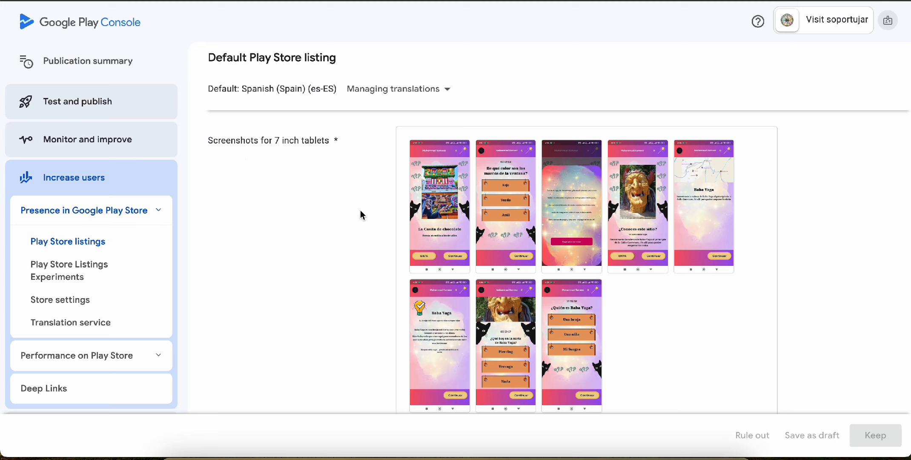
{"action": "scroll", "coordinate": [358, 211], "scroll_direction": "down", "scroll_amount": 1}
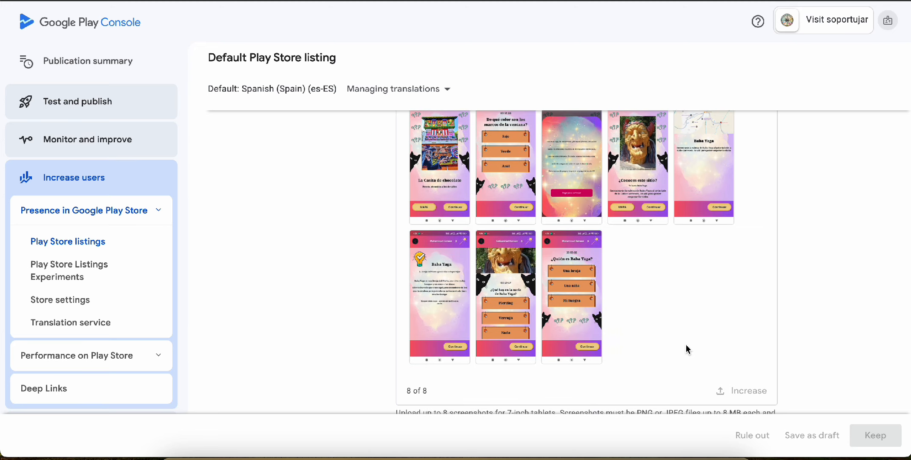
{"action": "scroll", "coordinate": [687, 349], "scroll_direction": "down", "scroll_amount": 1}
{"action": "scroll", "coordinate": [687, 350], "scroll_direction": "up", "scroll_amount": 8}
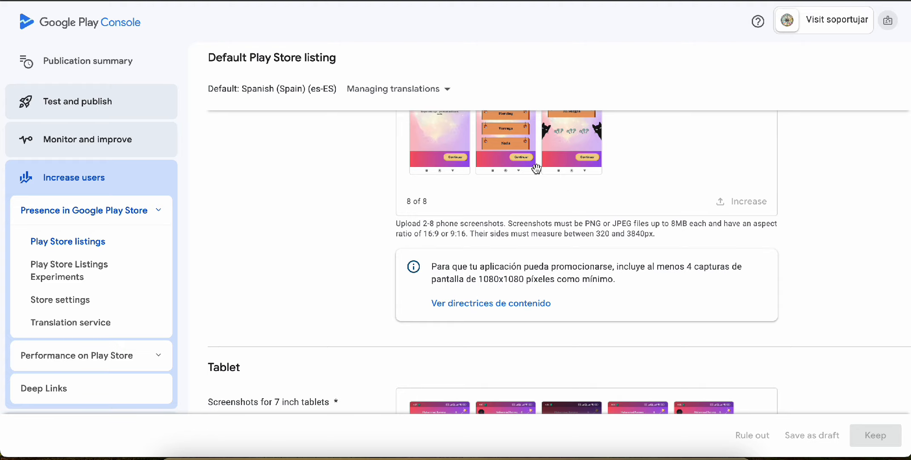
{"action": "scroll", "coordinate": [519, 198], "scroll_direction": "up", "scroll_amount": 4}
{"action": "scroll", "coordinate": [519, 198], "scroll_direction": "down", "scroll_amount": 7}
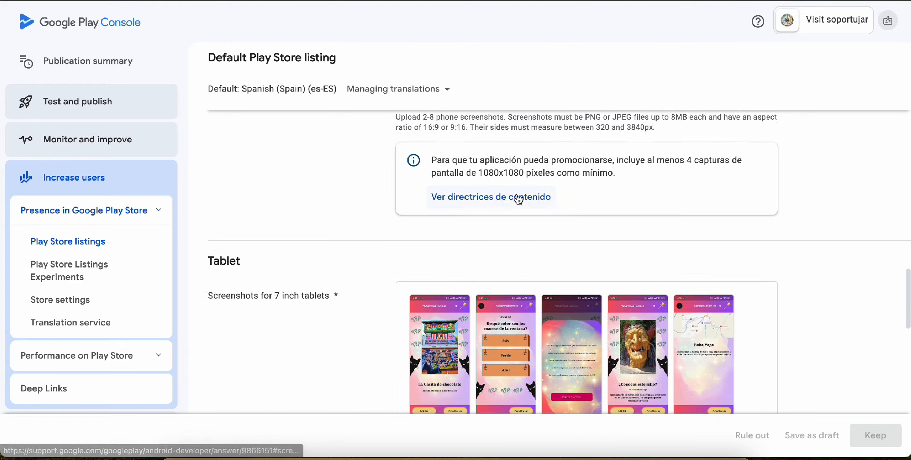
{"action": "scroll", "coordinate": [496, 314], "scroll_direction": "down", "scroll_amount": 5}
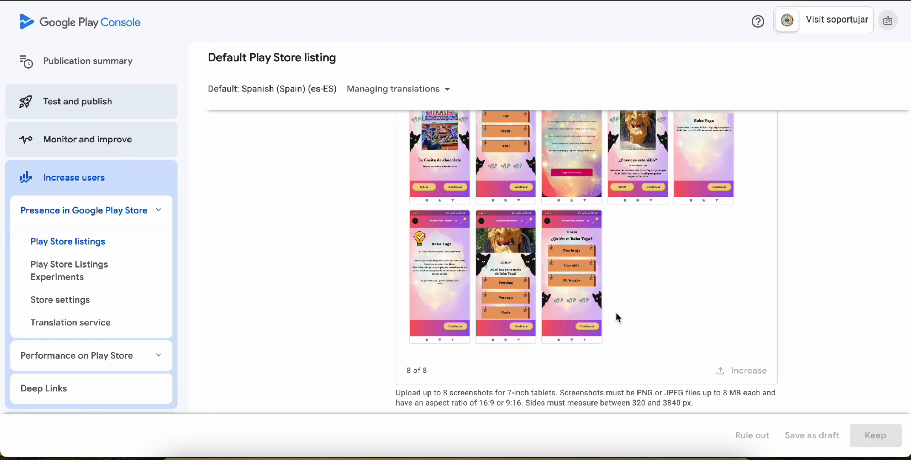
- Examine the upload areas and requirements for the 10-inch tablet and Chromebook screenshots
{"action": "scroll", "coordinate": [616, 312], "scroll_direction": "down", "scroll_amount": 8}
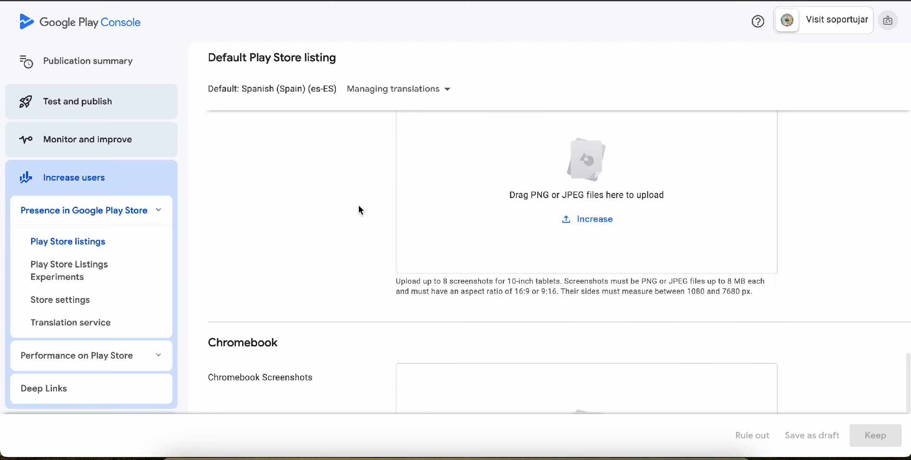
{"action": "scroll", "coordinate": [359, 205], "scroll_direction": "up", "scroll_amount": 1}
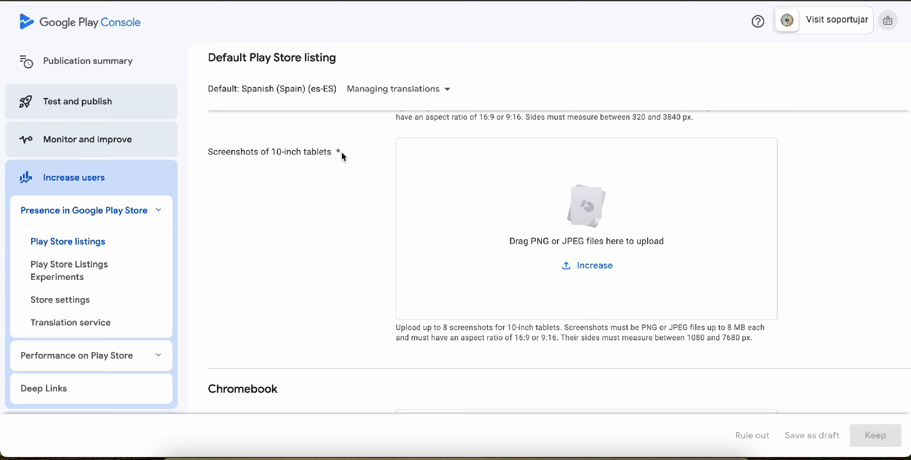
{"action": "left_click_drag", "start_coordinate": [341, 152], "coordinate": [268, 153]}
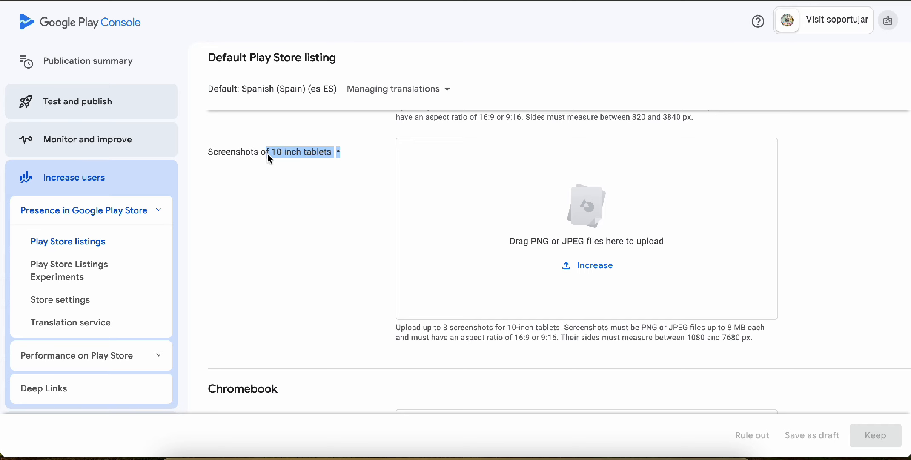
{"action": "left_click", "coordinate": [222, 155]}
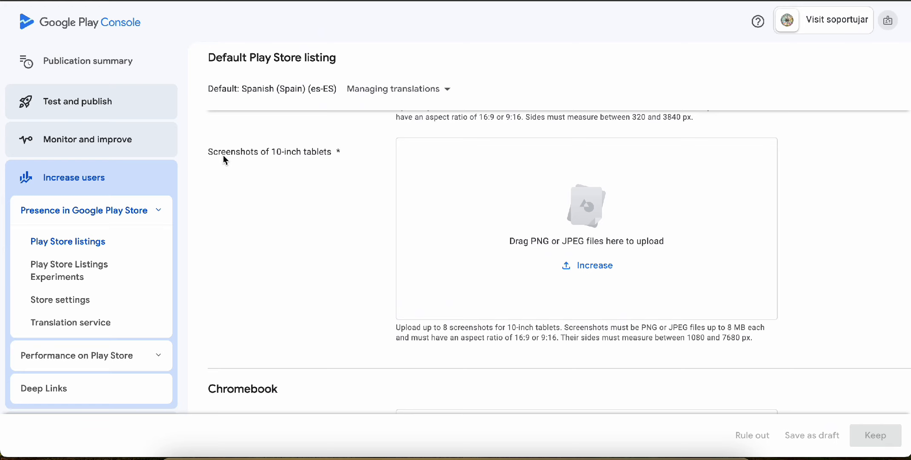
{"action": "scroll", "coordinate": [323, 257], "scroll_direction": "down", "scroll_amount": 1}
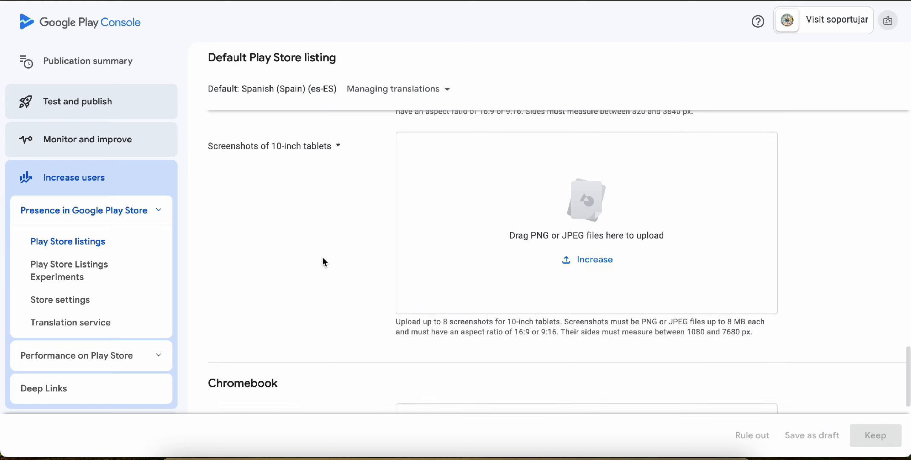
{"action": "scroll", "coordinate": [426, 226], "scroll_direction": "down", "scroll_amount": 3}
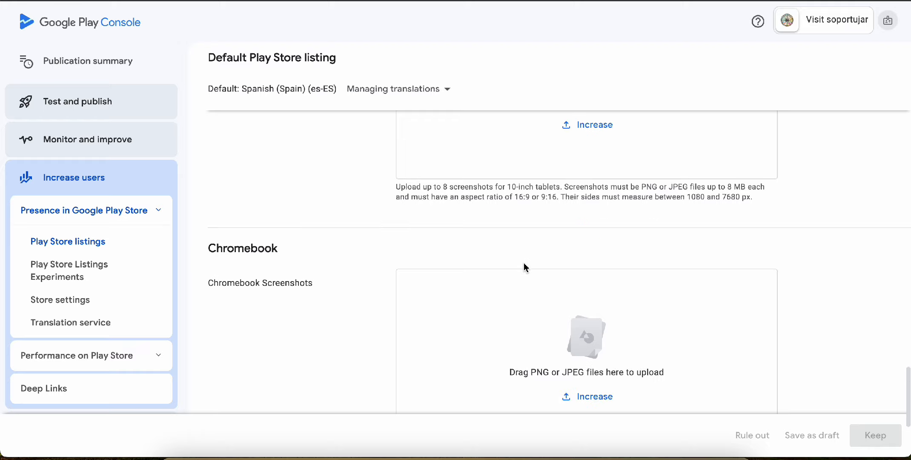
{"action": "scroll", "coordinate": [524, 264], "scroll_direction": "down", "scroll_amount": 5}
{"action": "scroll", "coordinate": [757, 299], "scroll_direction": "up", "scroll_amount": 3}
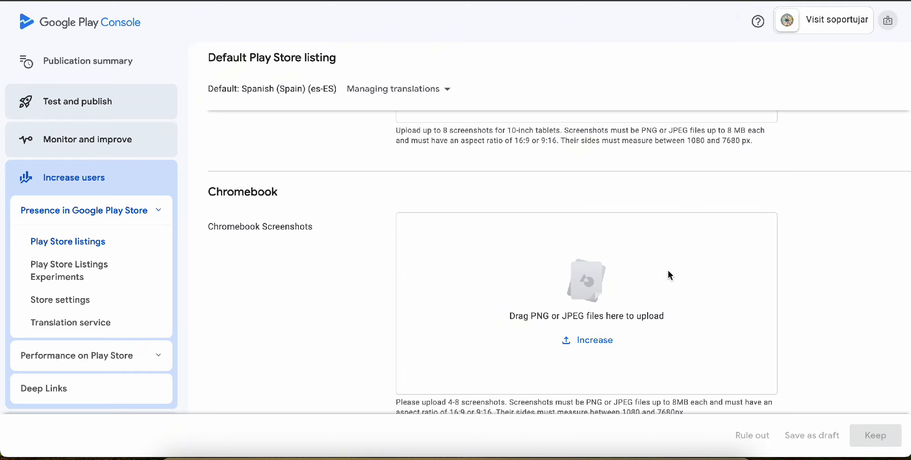
- Review the Chromebook screenshot requirements and look back over the listing's screenshots and graphics up to the application name
{"action": "scroll", "coordinate": [849, 328], "scroll_direction": "down", "scroll_amount": 3}
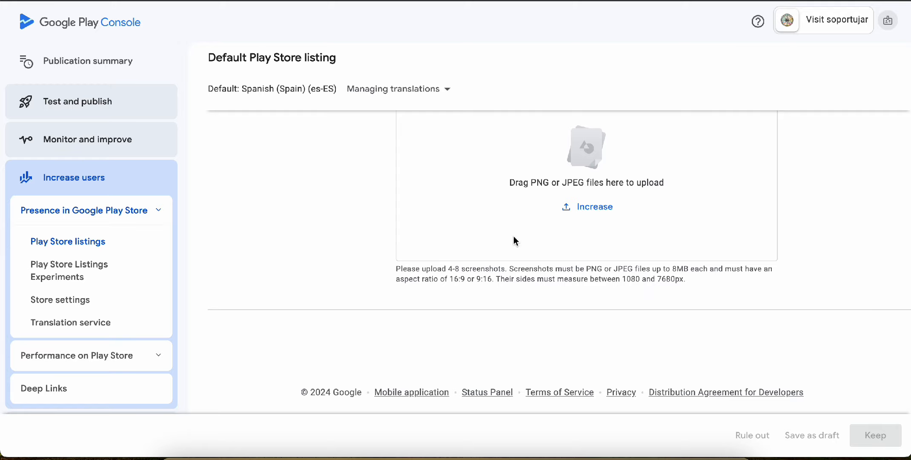
{"action": "scroll", "coordinate": [514, 240], "scroll_direction": "up", "scroll_amount": 10}
{"action": "scroll", "coordinate": [474, 246], "scroll_direction": "down", "scroll_amount": 3}
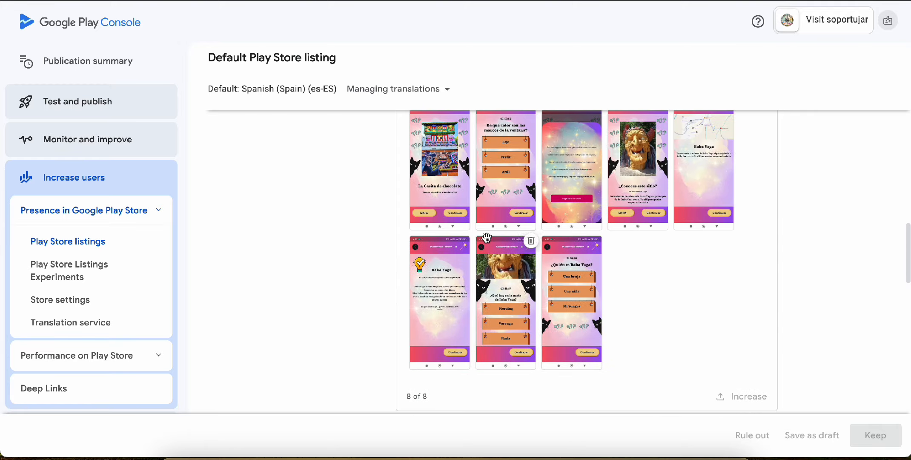
{"action": "scroll", "coordinate": [525, 254], "scroll_direction": "up", "scroll_amount": 12}
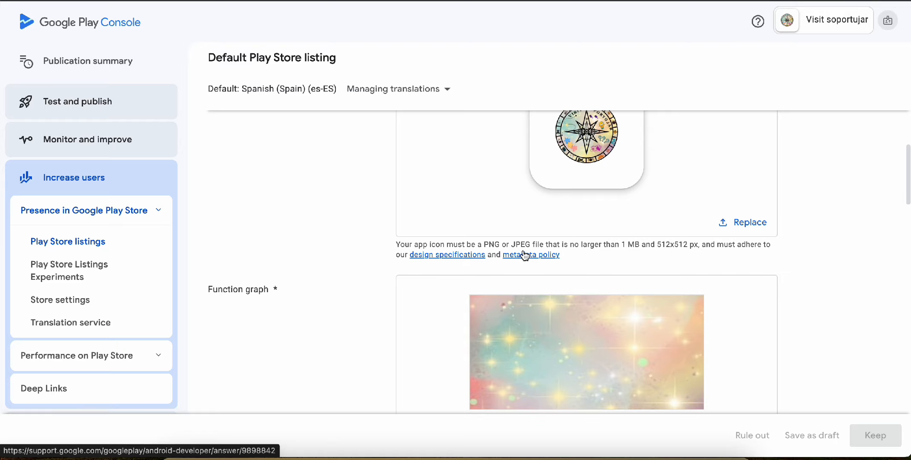
{"action": "scroll", "coordinate": [371, 254], "scroll_direction": "up", "scroll_amount": 8}
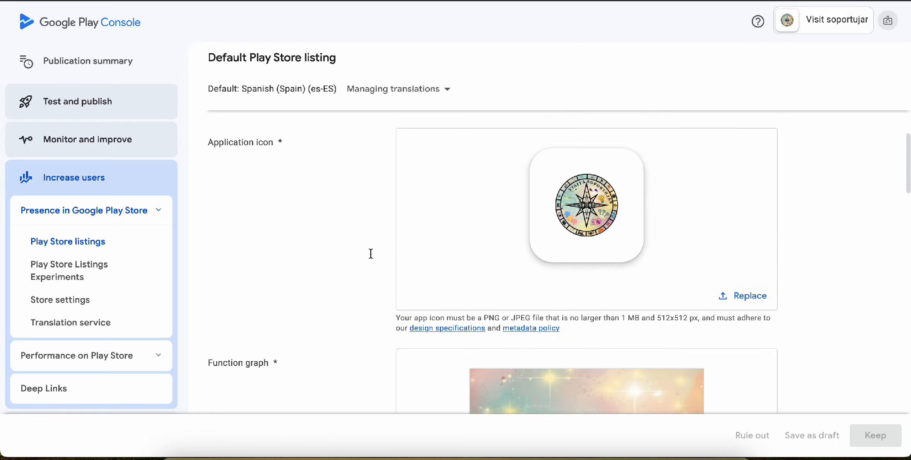
{"action": "scroll", "coordinate": [320, 298], "scroll_direction": "up", "scroll_amount": 2}
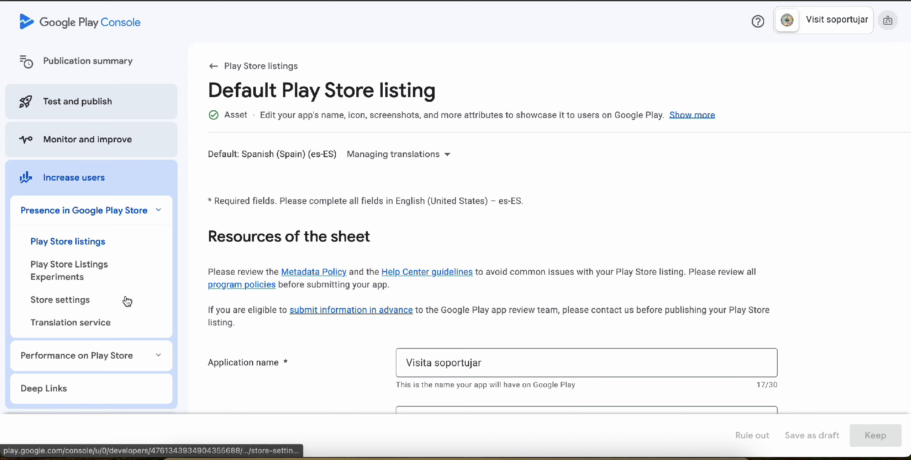
- Open the Release Summary and review the status of all channels and the latest versions
{"action": "left_click", "coordinate": [104, 186]}
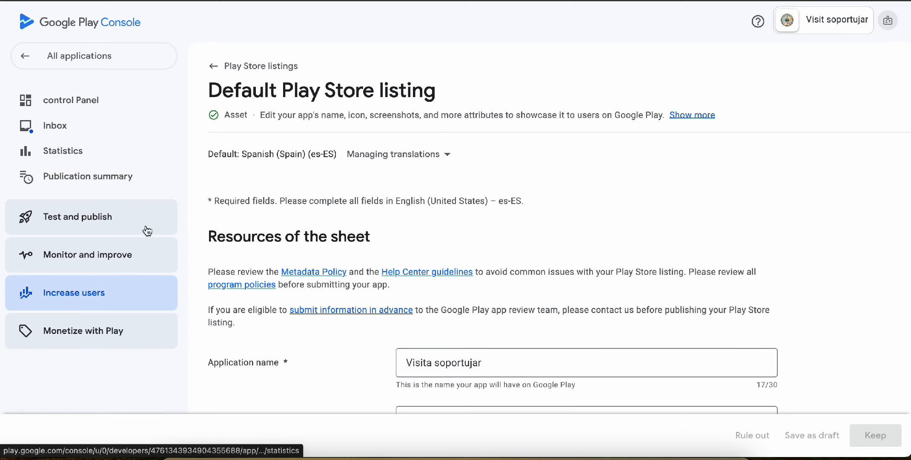
{"action": "left_click", "coordinate": [85, 220]}
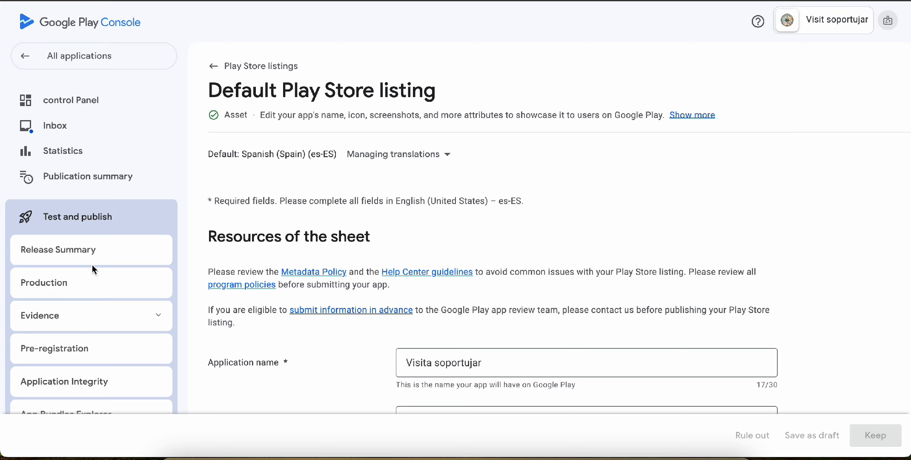
{"action": "left_click", "coordinate": [66, 321]}
{"action": "scroll", "coordinate": [65, 320], "scroll_direction": "down", "scroll_amount": 2}
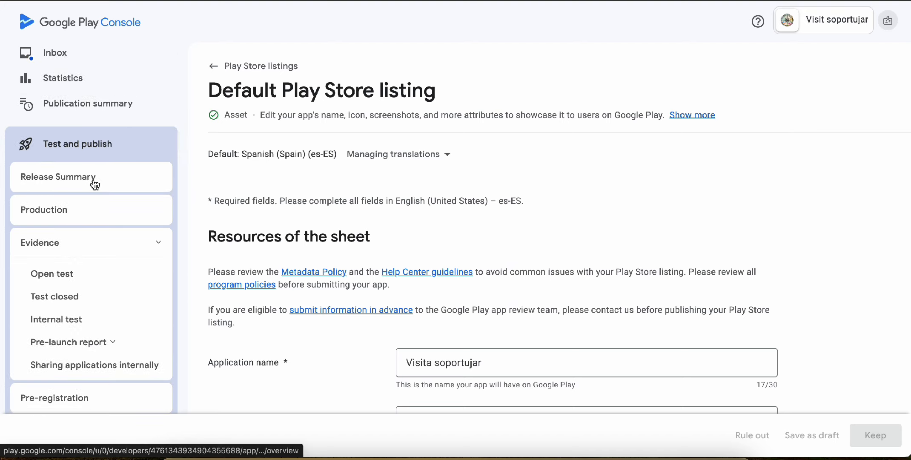
{"action": "left_click", "coordinate": [70, 186]}
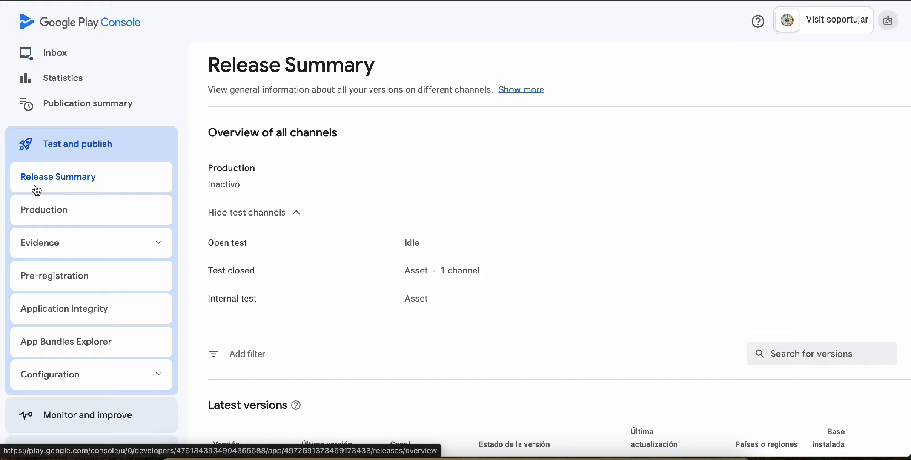
{"action": "scroll", "coordinate": [298, 240], "scroll_direction": "down", "scroll_amount": 2}
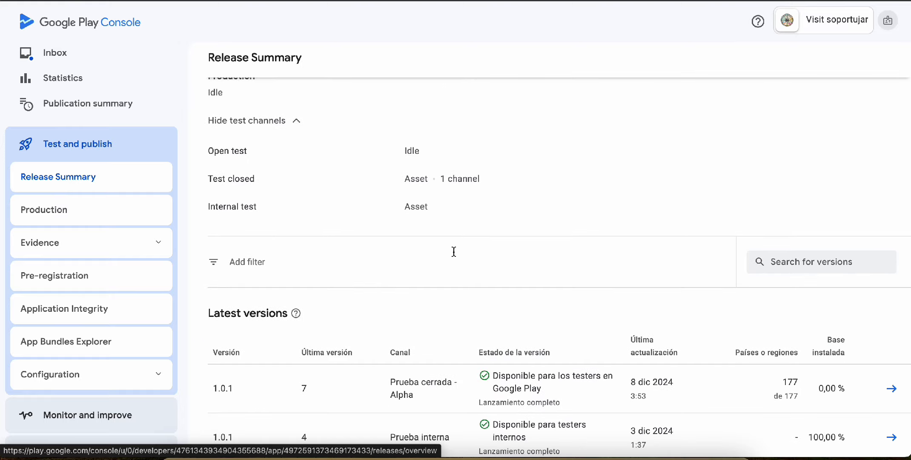
{"action": "scroll", "coordinate": [454, 252], "scroll_direction": "down", "scroll_amount": 2}
{"action": "scroll", "coordinate": [454, 252], "scroll_direction": "up", "scroll_amount": 2}
{"action": "scroll", "coordinate": [453, 252], "scroll_direction": "up", "scroll_amount": 1}
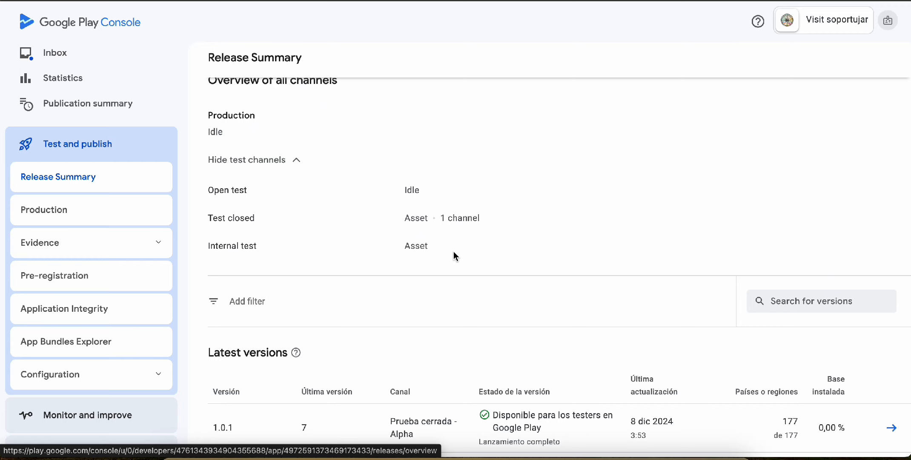
- Open the Internal test channel and examine its heading, description and tester limit
{"action": "left_click", "coordinate": [67, 244]}
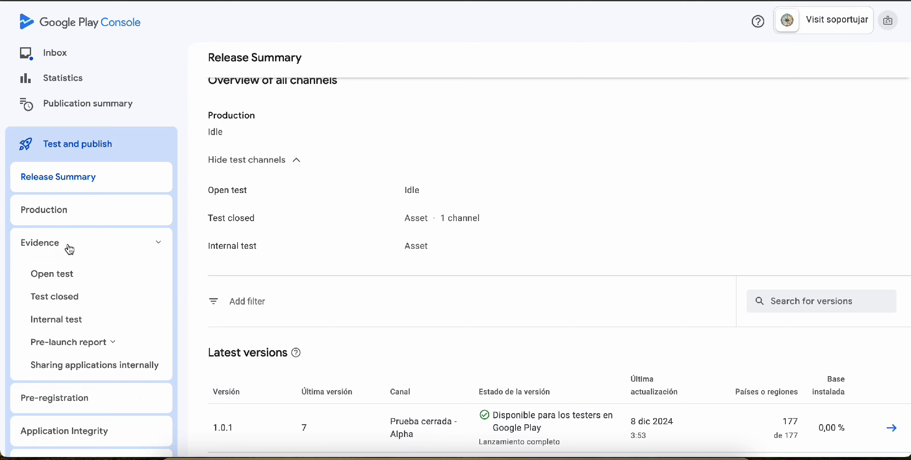
{"action": "left_click", "coordinate": [66, 324]}
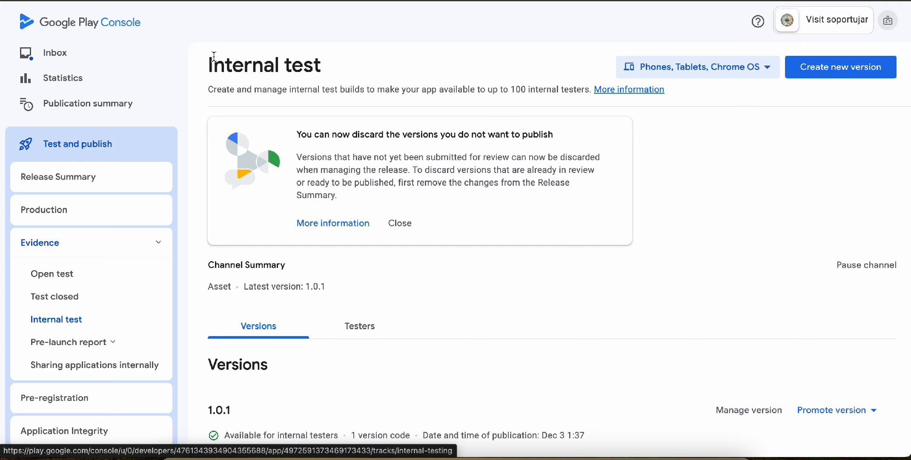
{"action": "left_click_drag", "start_coordinate": [209, 65], "coordinate": [346, 75]}
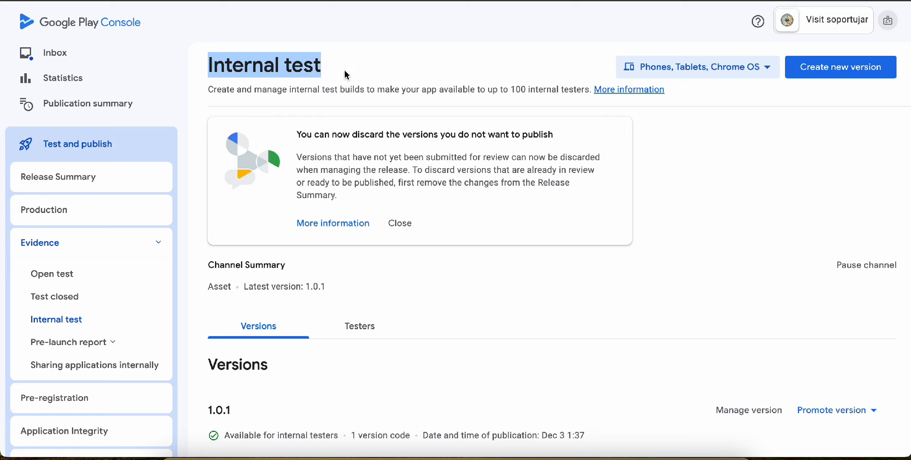
{"action": "left_click", "coordinate": [346, 75]}
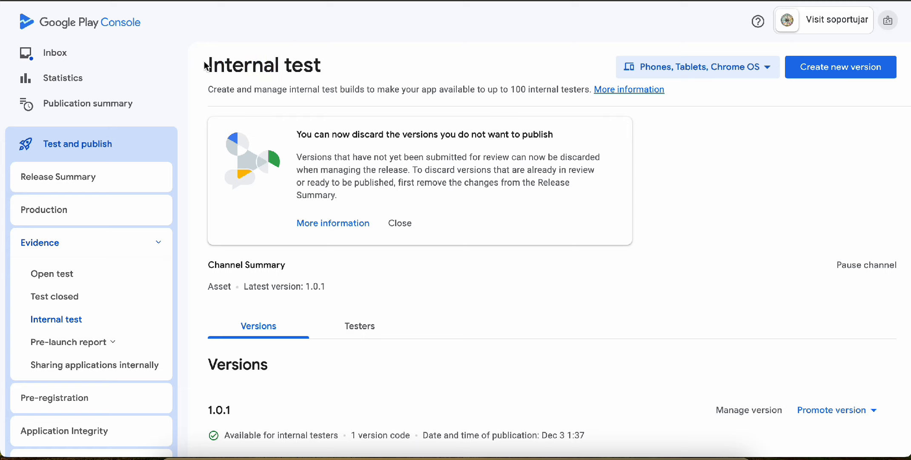
{"action": "left_click_drag", "start_coordinate": [206, 64], "coordinate": [369, 75]}
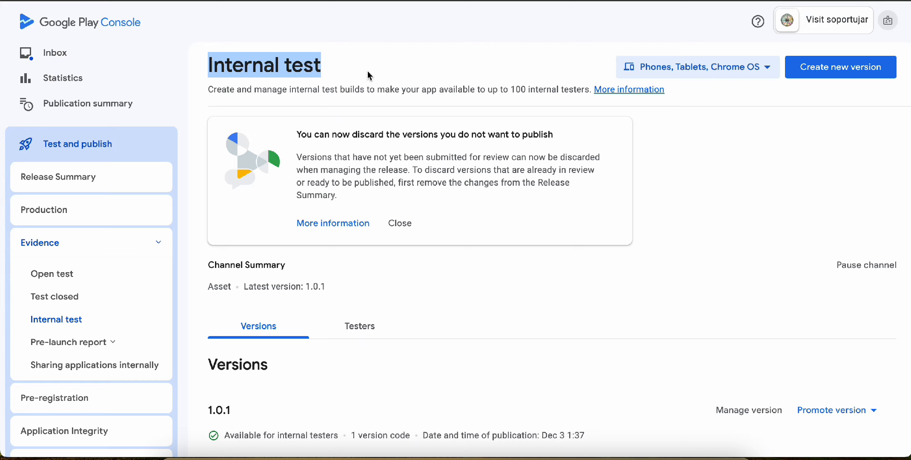
{"action": "left_click", "coordinate": [340, 93]}
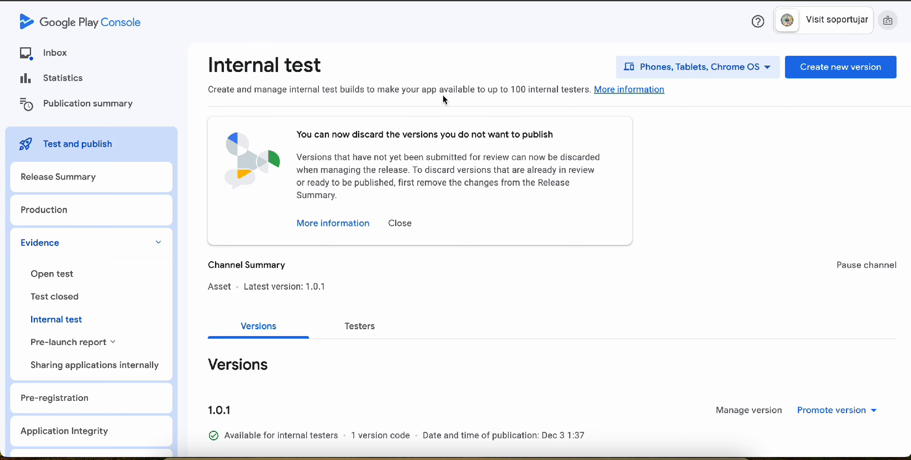
{"action": "left_click_drag", "start_coordinate": [590, 89], "coordinate": [207, 91]}
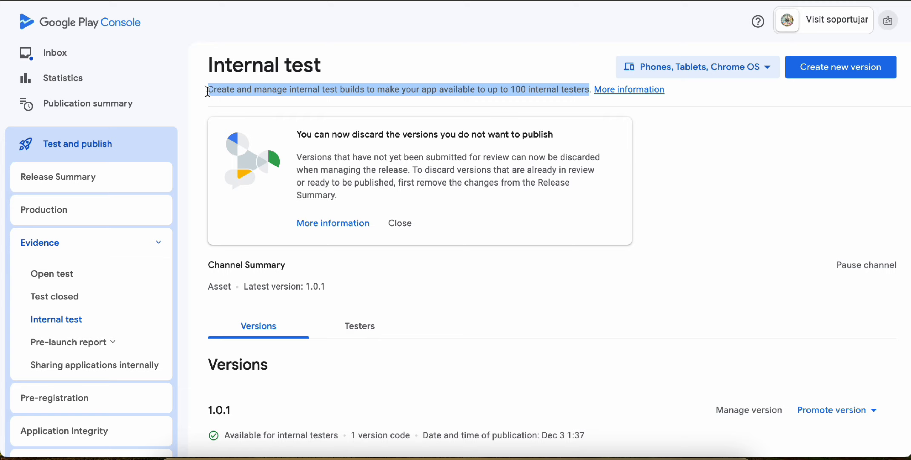
{"action": "scroll", "coordinate": [561, 229], "scroll_direction": "down", "scroll_amount": 3}
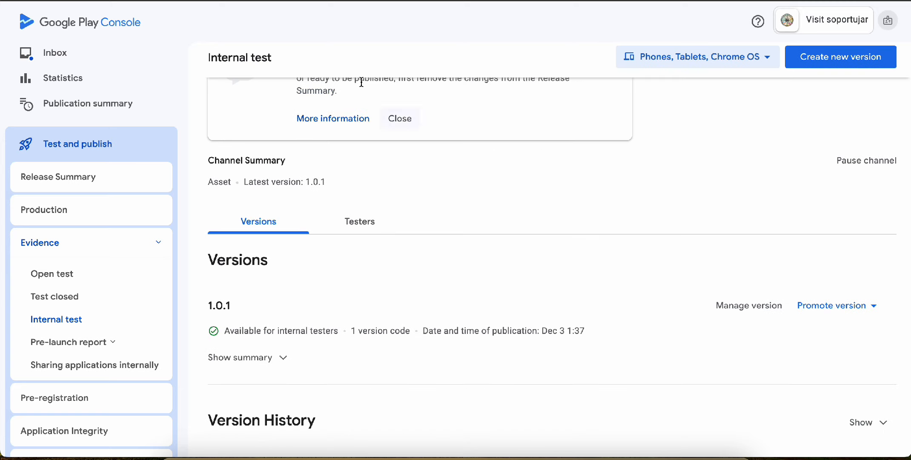
{"action": "scroll", "coordinate": [367, 82], "scroll_direction": "up", "scroll_amount": 2}
{"action": "scroll", "coordinate": [367, 82], "scroll_direction": "up", "scroll_amount": 1}
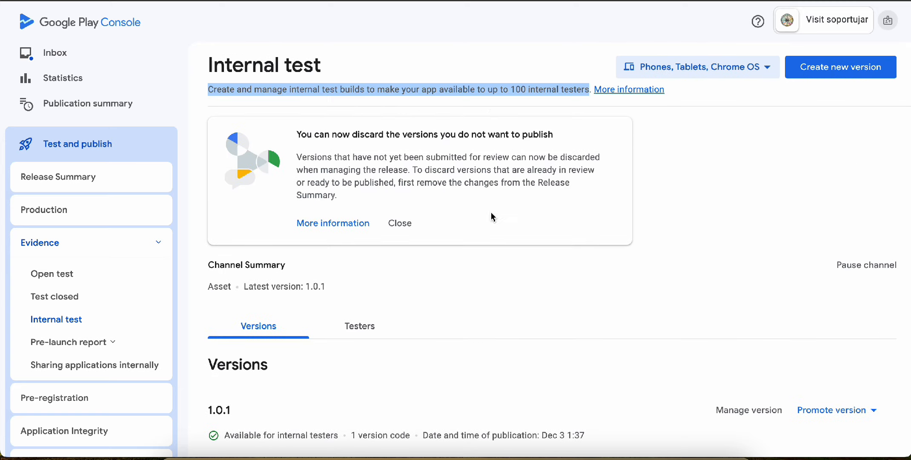
- Review the internal test's tester lists and feedback contact field
{"action": "scroll", "coordinate": [508, 255], "scroll_direction": "down", "scroll_amount": 2}
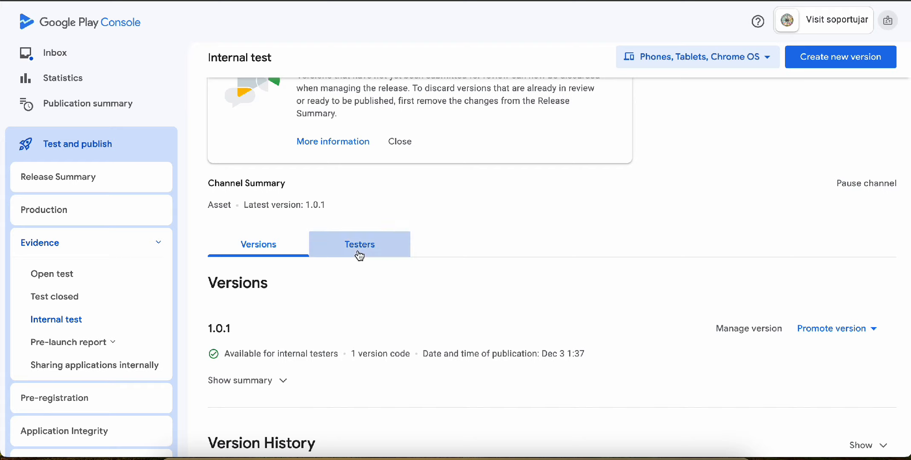
{"action": "left_click", "coordinate": [360, 252]}
{"action": "scroll", "coordinate": [455, 335], "scroll_direction": "down", "scroll_amount": 2}
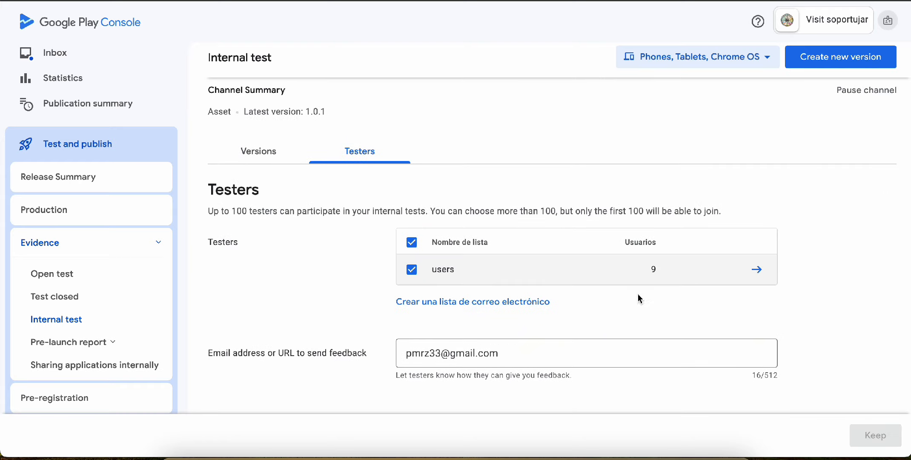
{"action": "scroll", "coordinate": [337, 307], "scroll_direction": "up", "scroll_amount": 4}
- Return to the internal test's versions and review release 1.0.1 and the Version History section
{"action": "left_click", "coordinate": [259, 326]}
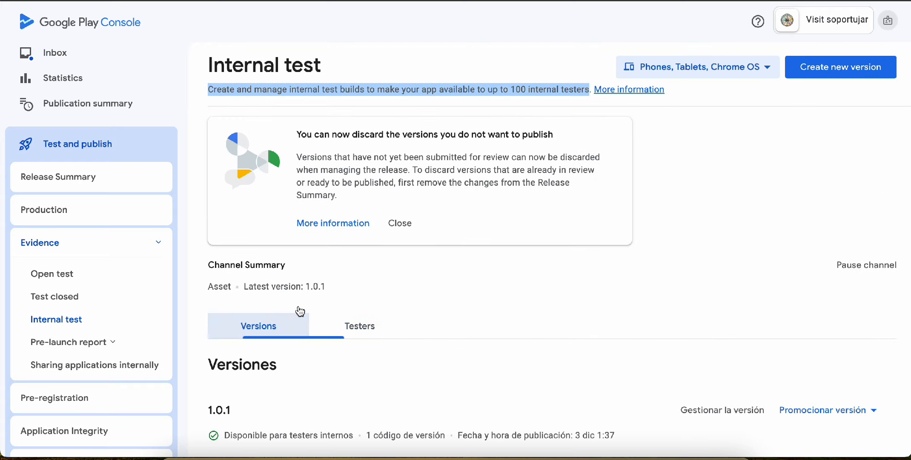
{"action": "scroll", "coordinate": [425, 317], "scroll_direction": "down", "scroll_amount": 1}
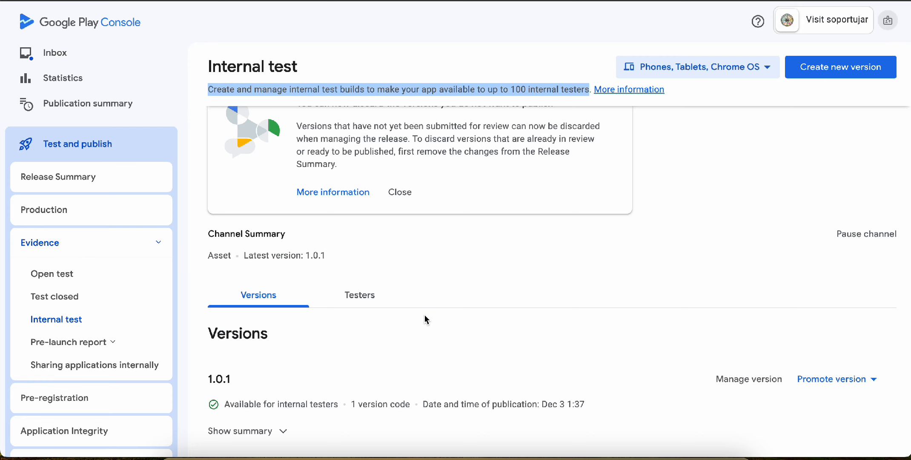
{"action": "scroll", "coordinate": [425, 317], "scroll_direction": "up", "scroll_amount": 1}
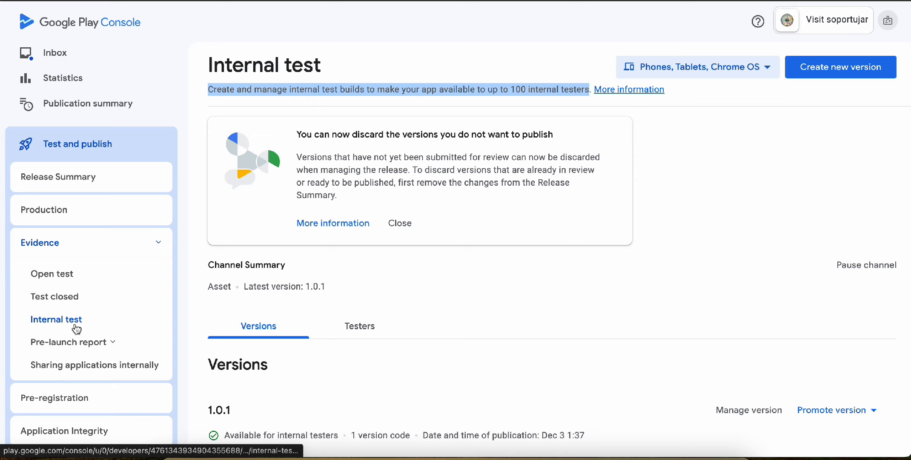
{"action": "left_click", "coordinate": [568, 339]}
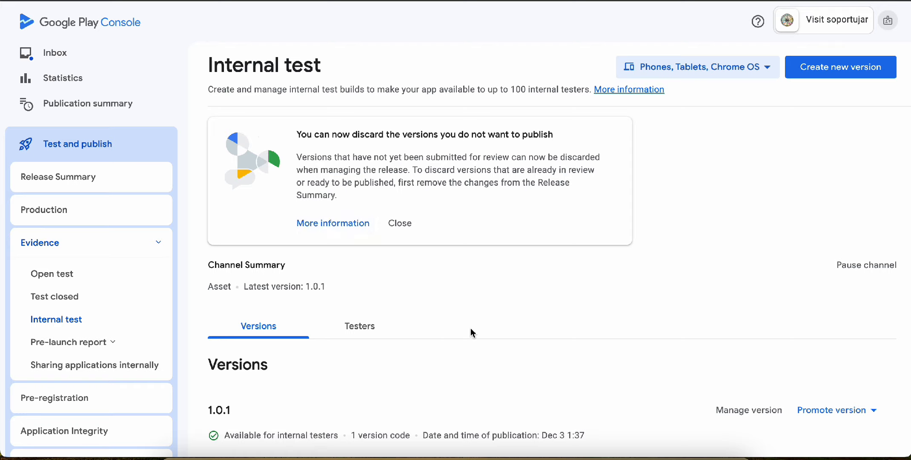
{"action": "scroll", "coordinate": [473, 332], "scroll_direction": "down", "scroll_amount": 3}
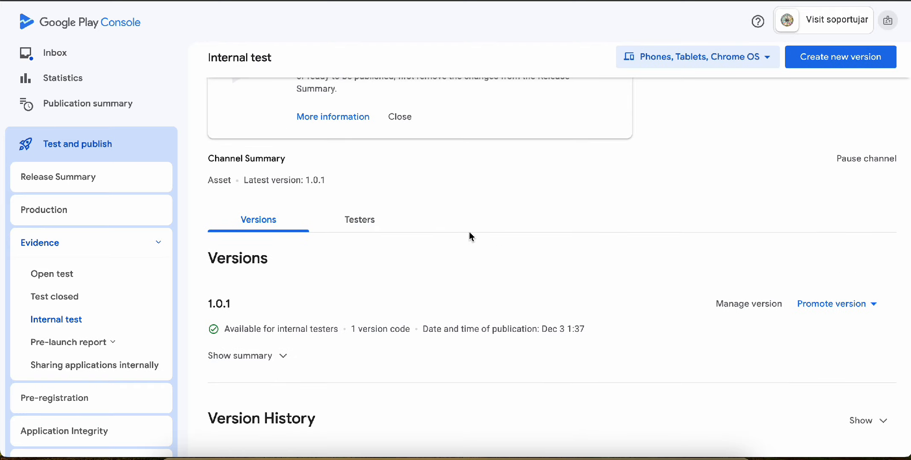
{"action": "scroll", "coordinate": [571, 277], "scroll_direction": "down", "scroll_amount": 2}
{"action": "scroll", "coordinate": [786, 141], "scroll_direction": "up", "scroll_amount": 3}
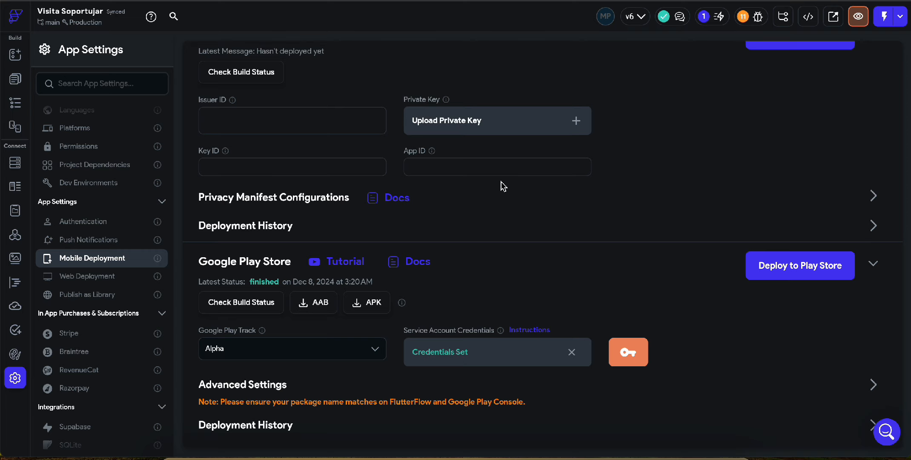
- Switch to Google Cloud and review the Google Play Android Developer API details and its supported credentials
{"action": "left_click", "coordinate": [230, 1]}
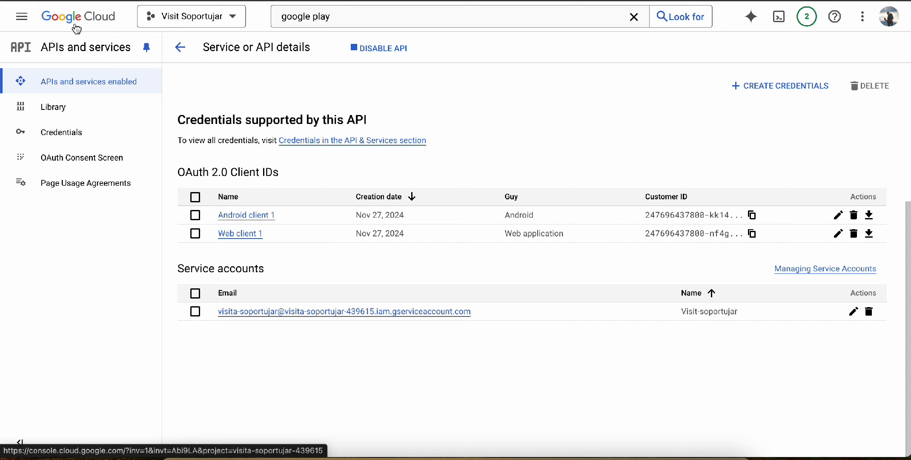
{"action": "left_click", "coordinate": [339, 21]}
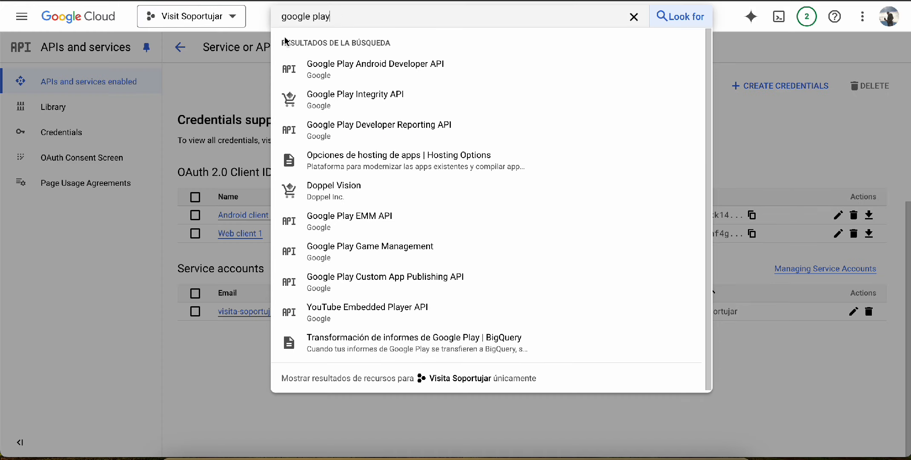
{"action": "left_click", "coordinate": [225, 102]}
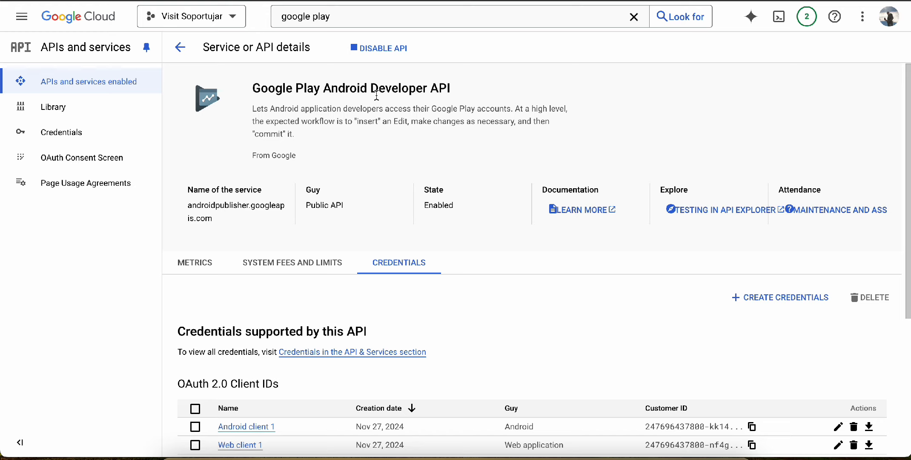
{"action": "left_click_drag", "start_coordinate": [460, 91], "coordinate": [251, 90]}
{"action": "left_click", "coordinate": [416, 98]}
{"action": "scroll", "coordinate": [372, 218], "scroll_direction": "down", "scroll_amount": 5}
{"action": "scroll", "coordinate": [372, 222], "scroll_direction": "up", "scroll_amount": 1}
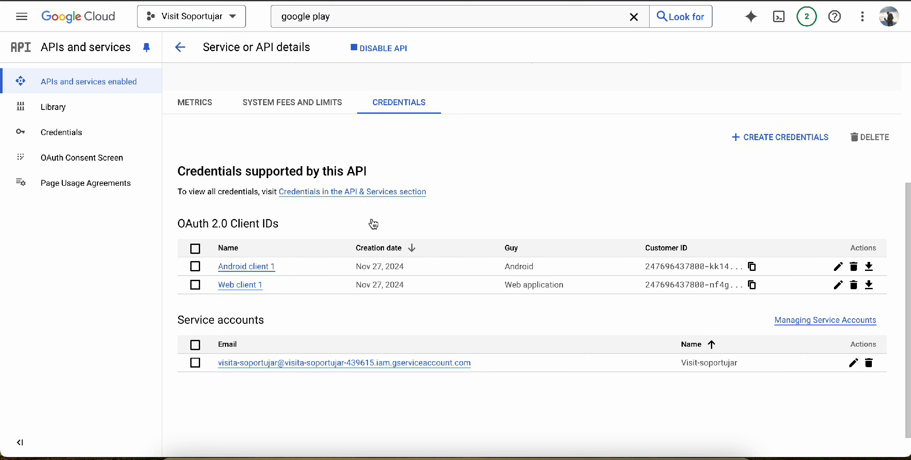
- Open the service account creation form from the API's credentials, review its name, ID and description fields, and leave without creating an account
{"action": "left_click", "coordinate": [760, 139]}
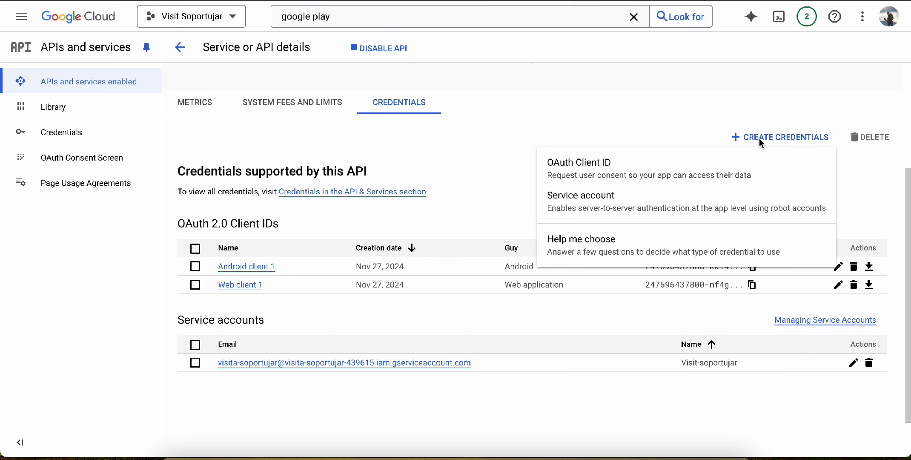
{"action": "left_click", "coordinate": [644, 210]}
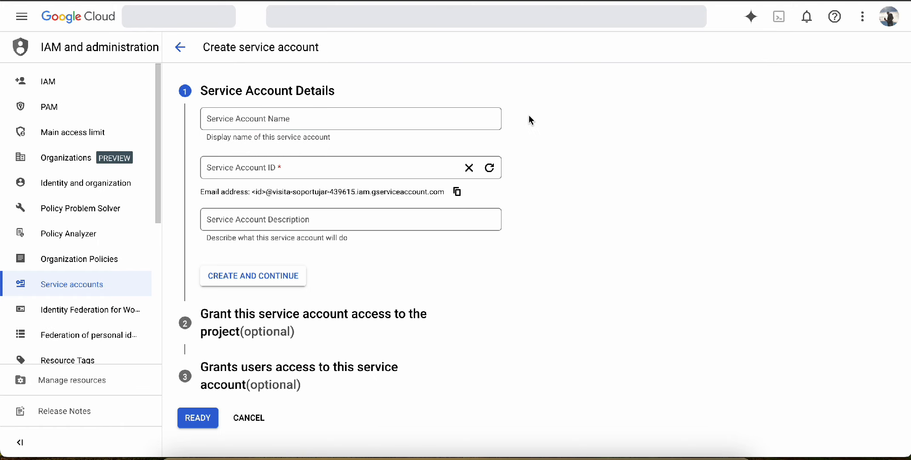
{"action": "left_click", "coordinate": [218, 119]}
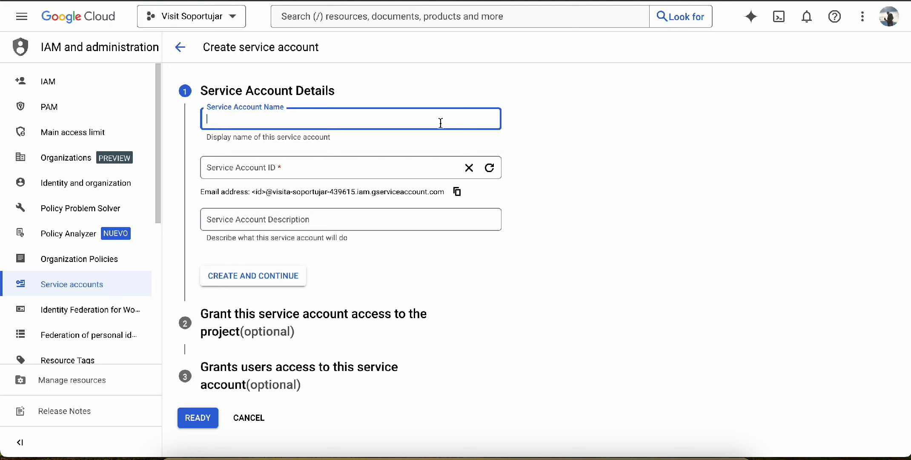
{"action": "left_click", "coordinate": [336, 164]}
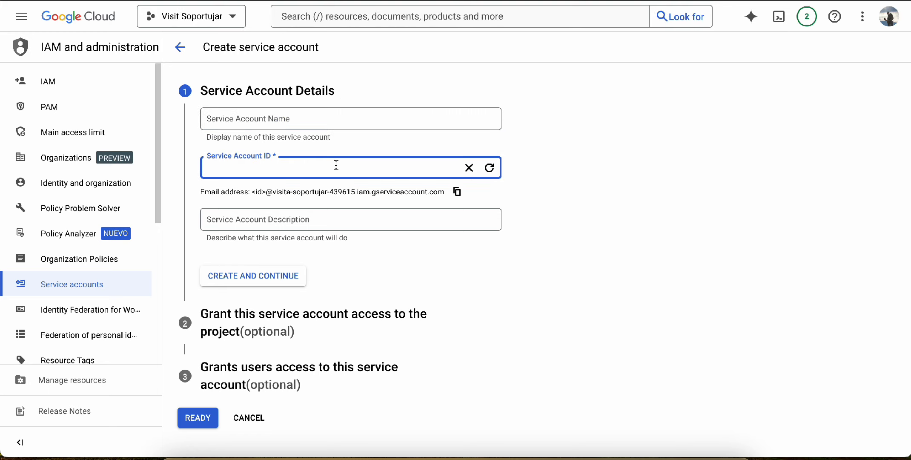
{"action": "left_click", "coordinate": [542, 204]}
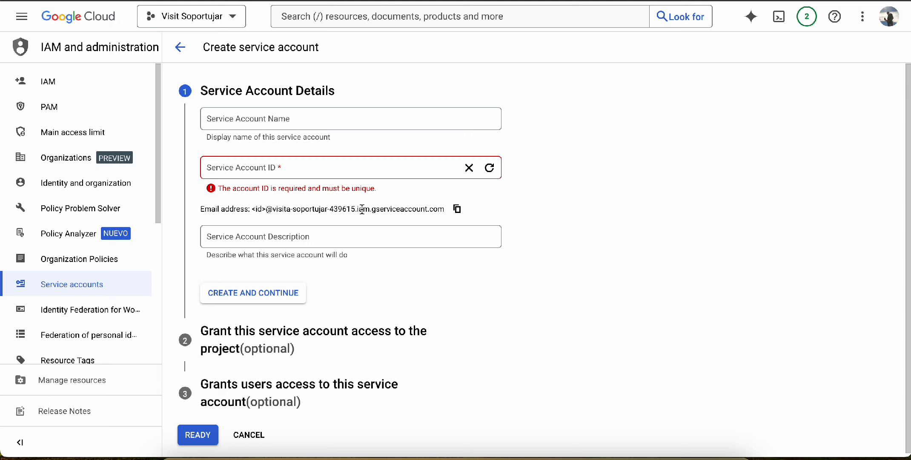
{"action": "scroll", "coordinate": [419, 256], "scroll_direction": "down", "scroll_amount": 1}
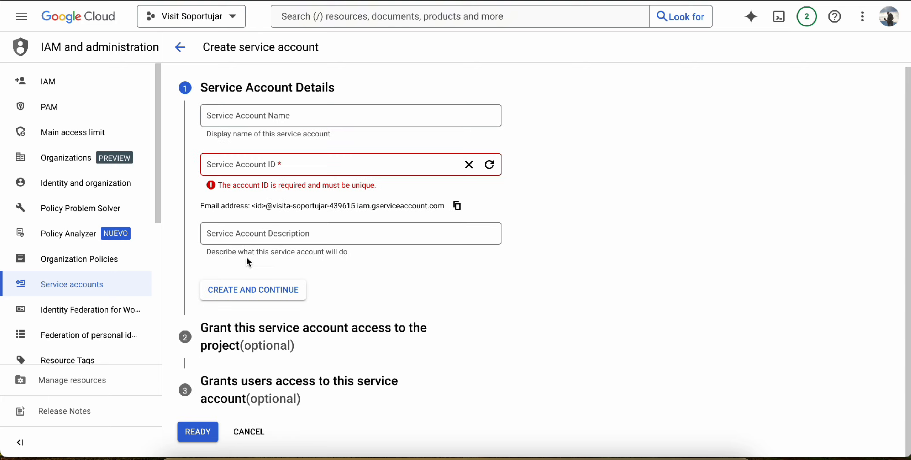
{"action": "left_click", "coordinate": [262, 232]}
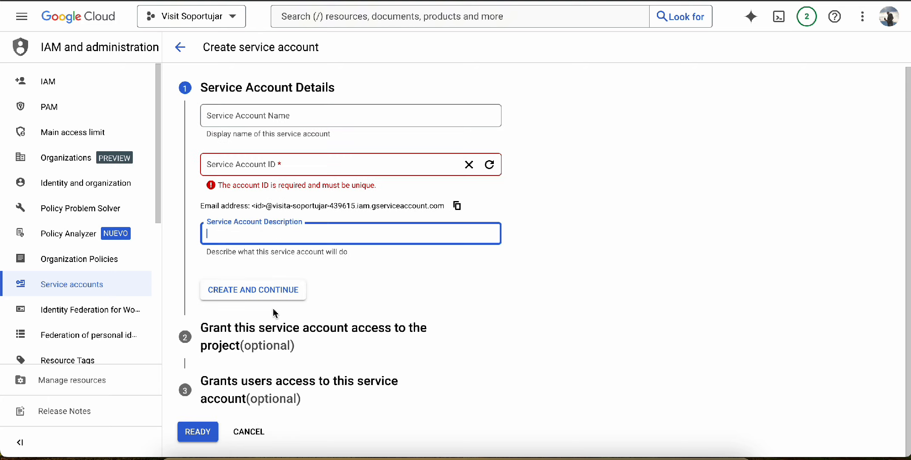
{"action": "left_click", "coordinate": [182, 46]}
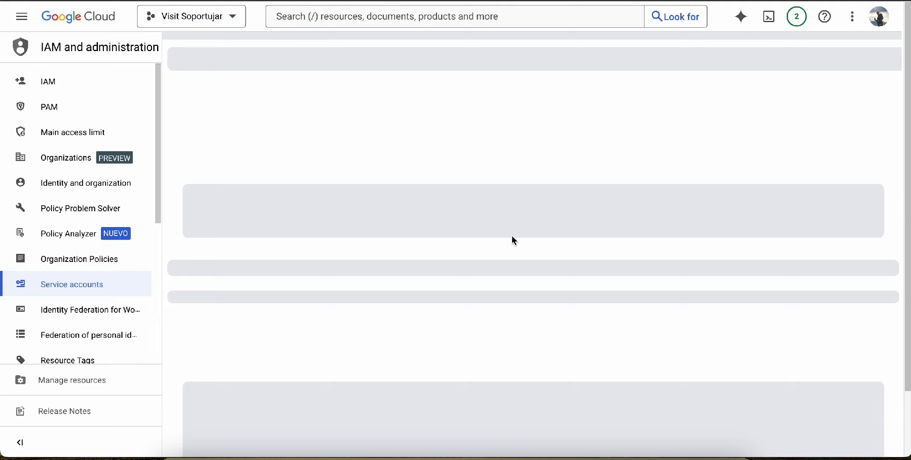
- Open the existing Visita-soportujar service account's keys and review the JSON option for a new private key without creating one
{"action": "scroll", "coordinate": [554, 274], "scroll_direction": "down", "scroll_amount": 4}
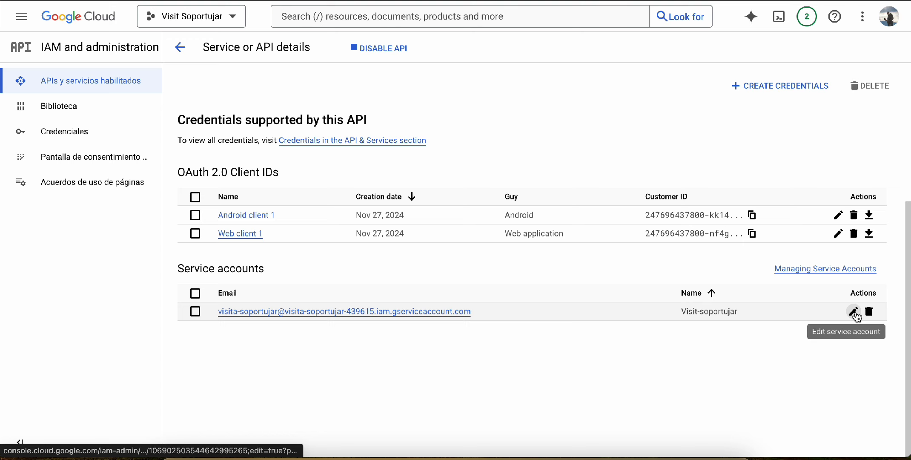
{"action": "left_click", "coordinate": [854, 312]}
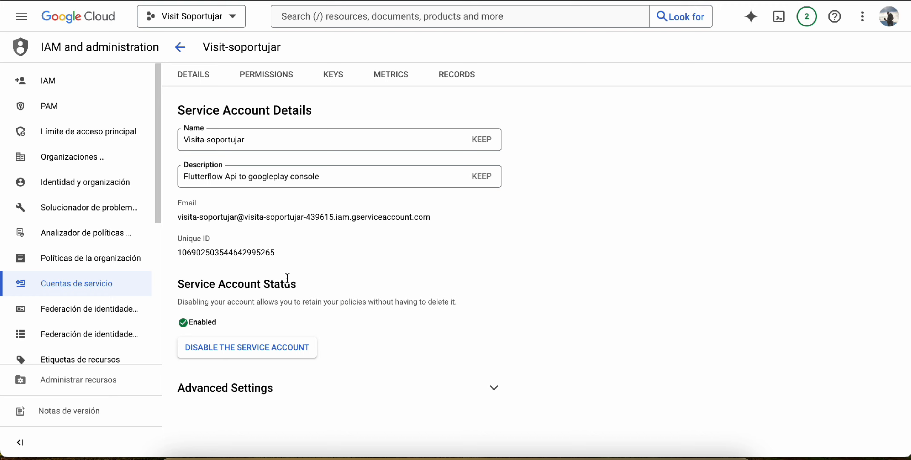
{"action": "left_click", "coordinate": [340, 77]}
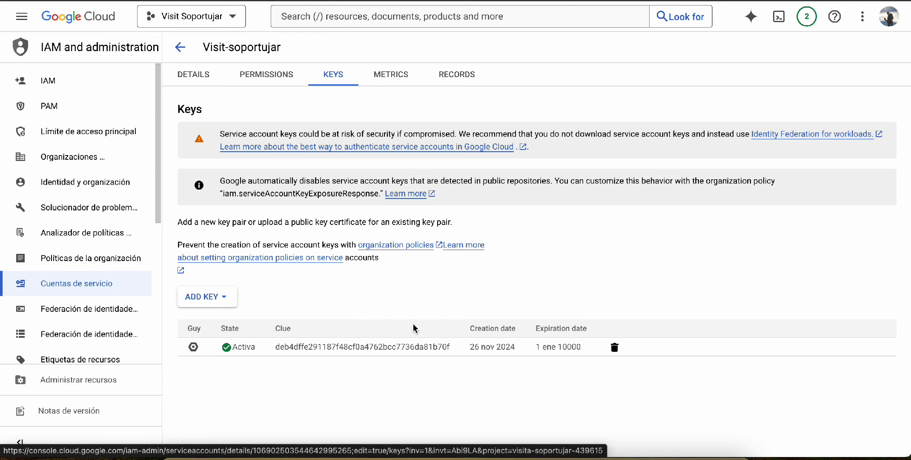
{"action": "left_click", "coordinate": [209, 301]}
{"action": "left_click", "coordinate": [217, 328]}
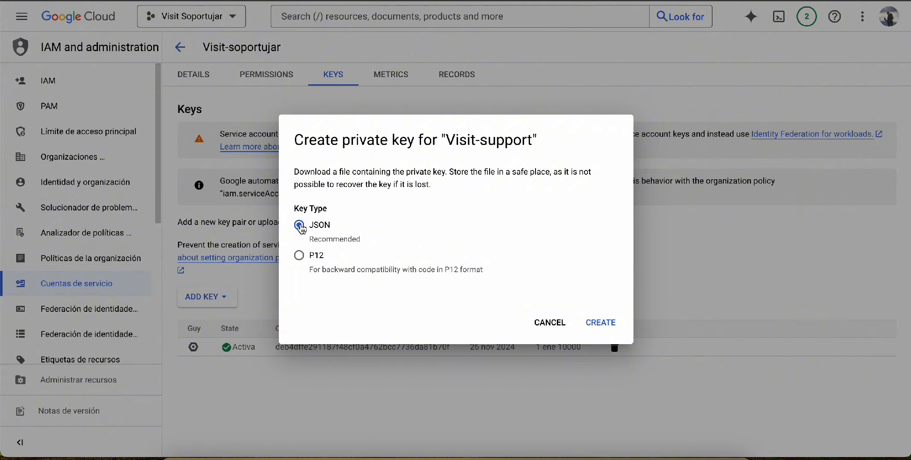
{"action": "left_click", "coordinate": [549, 325]}
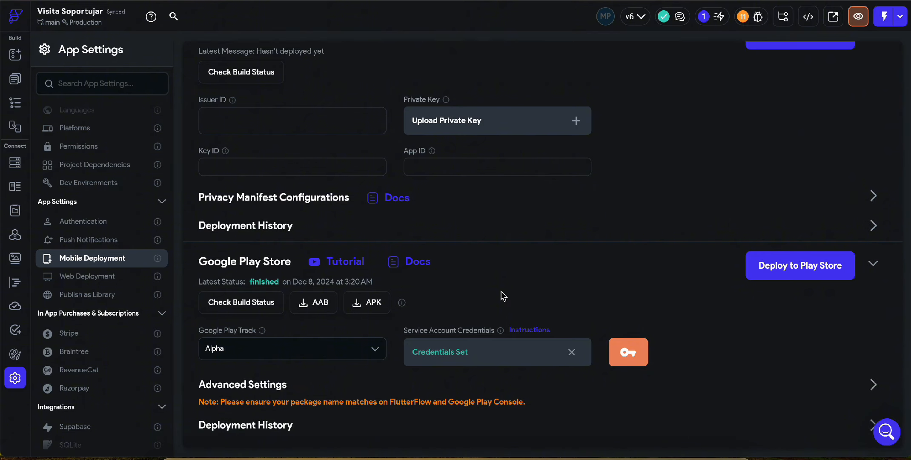
- Switch to FlutterFlow's Mobile Deployment settings and review the Google Play track options and the Google Play Store advanced settings
{"action": "left_click", "coordinate": [269, 352]}
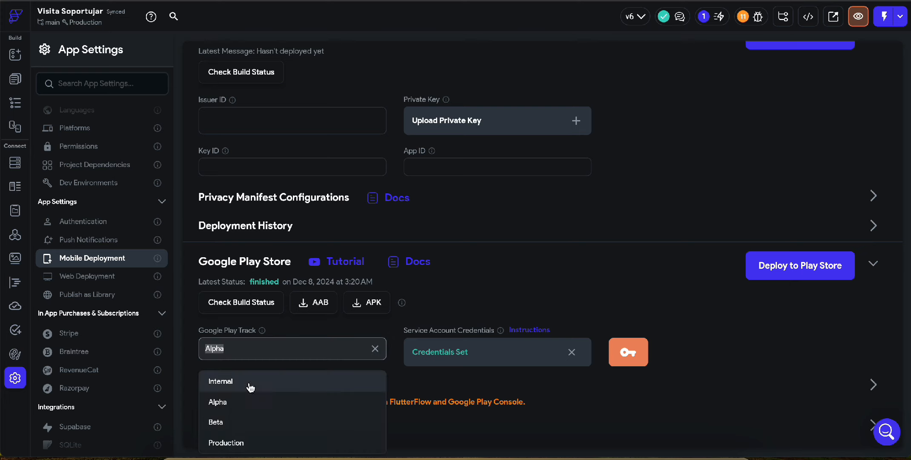
{"action": "left_click", "coordinate": [468, 311]}
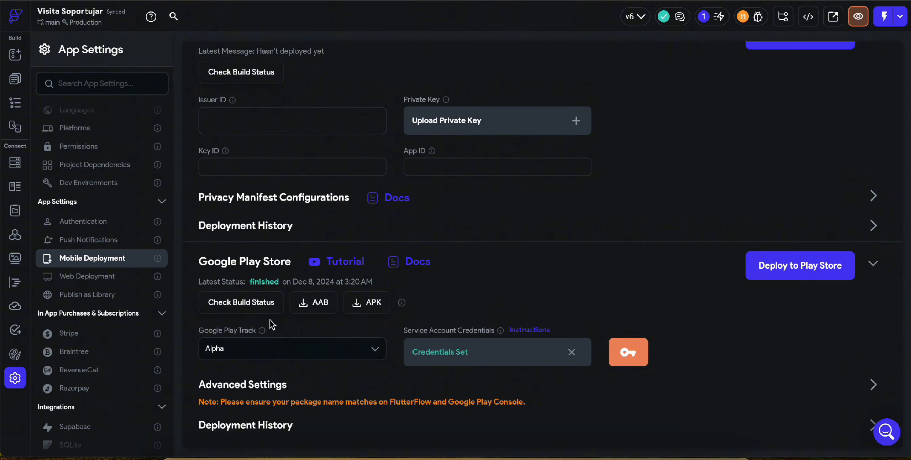
{"action": "left_click", "coordinate": [223, 303]}
{"action": "left_click", "coordinate": [873, 385]}
{"action": "scroll", "coordinate": [703, 369], "scroll_direction": "down", "scroll_amount": 2}
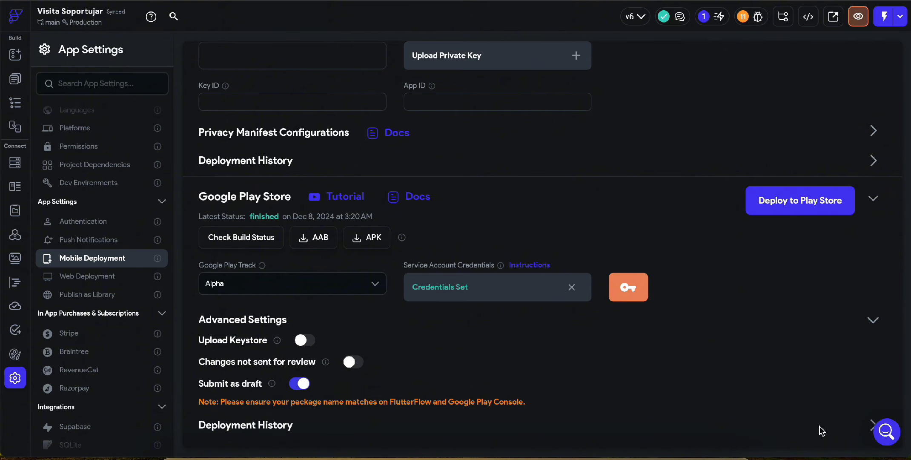
- Expand the Google Play Store deployment history, review the past deployments, and collapse it again
{"action": "left_click", "coordinate": [872, 425]}
{"action": "scroll", "coordinate": [572, 402], "scroll_direction": "down", "scroll_amount": 5}
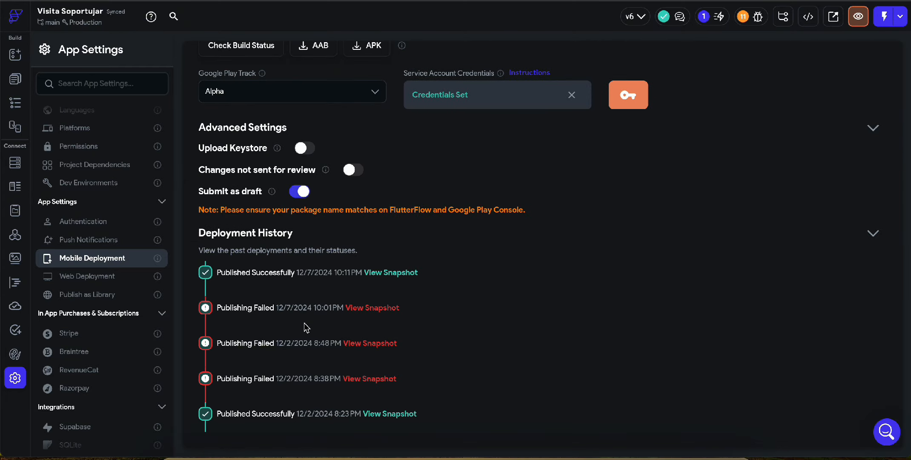
{"action": "scroll", "coordinate": [355, 355], "scroll_direction": "up", "scroll_amount": 2}
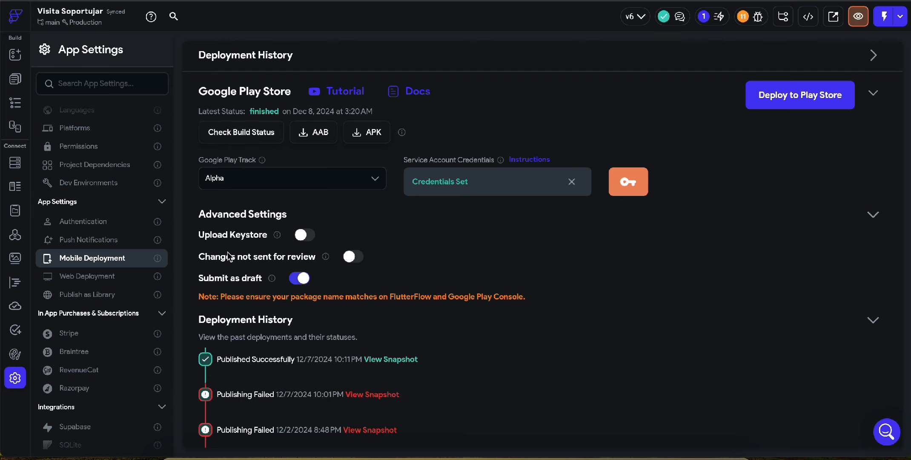
{"action": "left_click", "coordinate": [873, 321]}
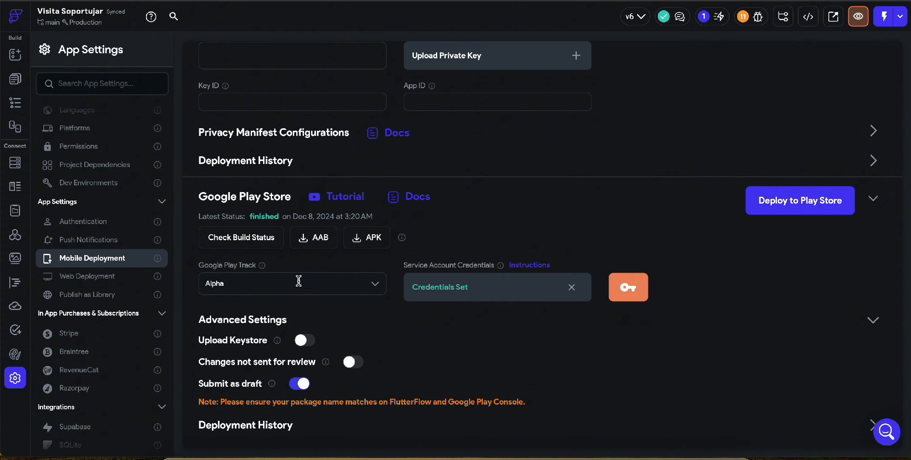
- Open the Build Number (Version Code) for editing in the mobile deployment version settings
{"action": "scroll", "coordinate": [421, 251], "scroll_direction": "up", "scroll_amount": 6}
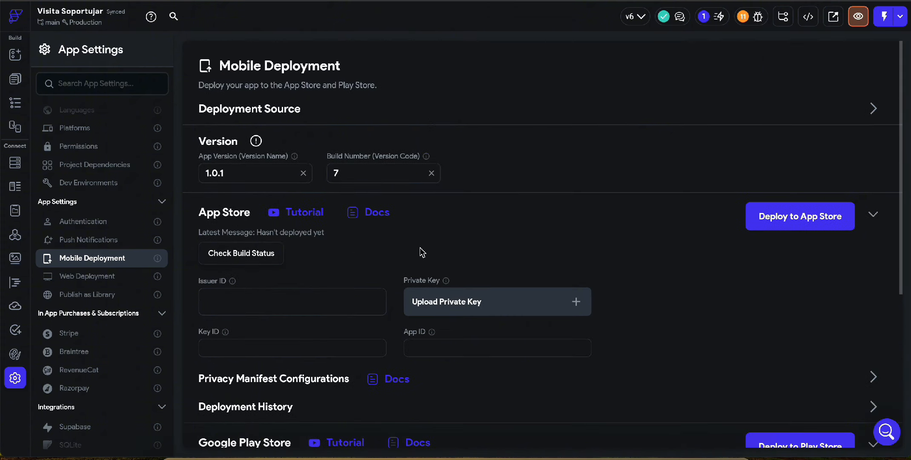
{"action": "left_click", "coordinate": [347, 172]}
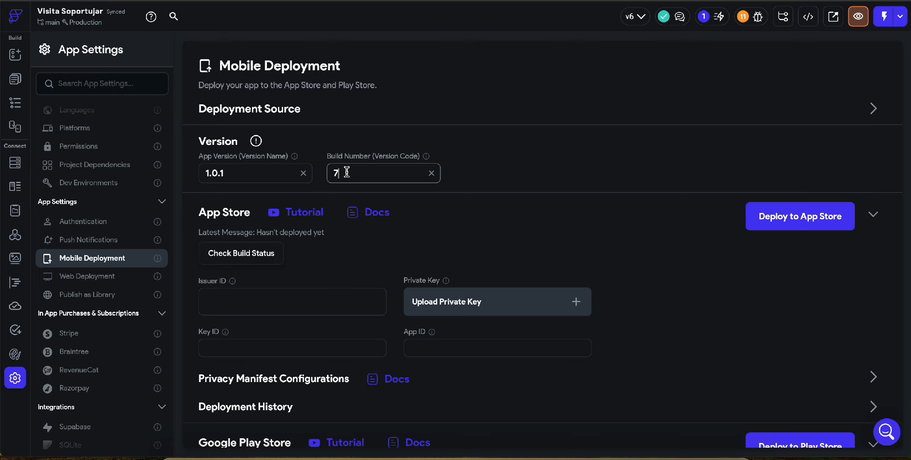